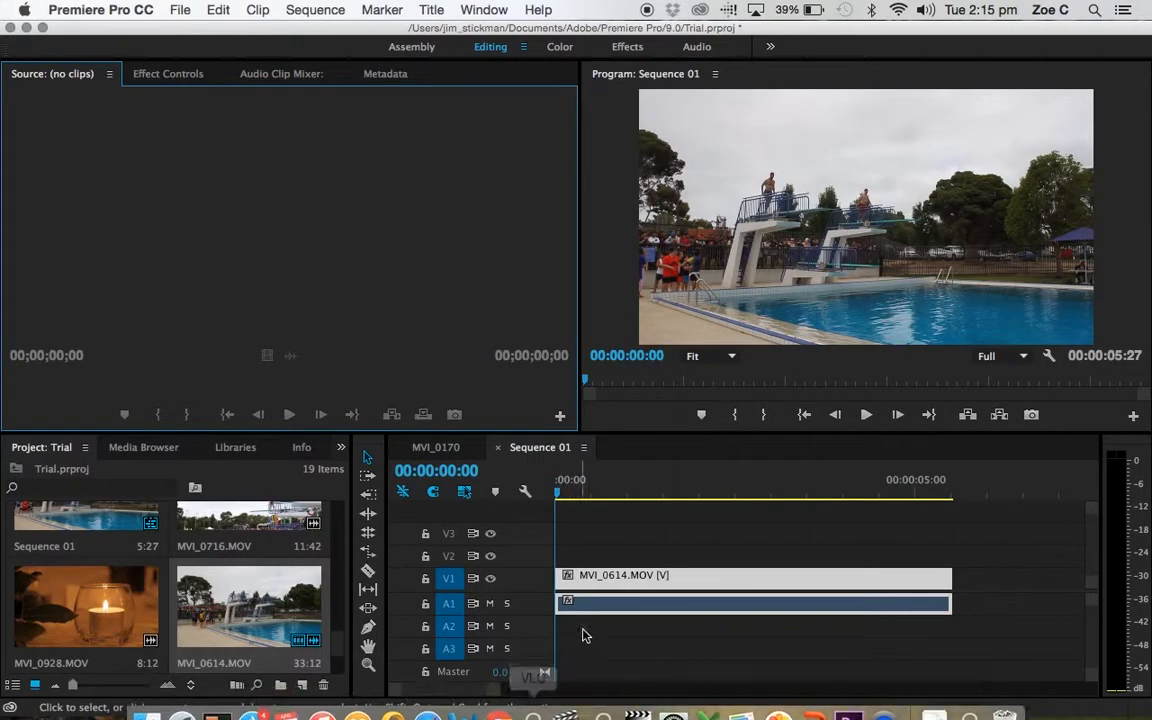
Try the MVI_0614.MOV clip at 200% speed, playing it back before undoing the change.
right_click(651, 585)
scroll(733, 618, down, 5)
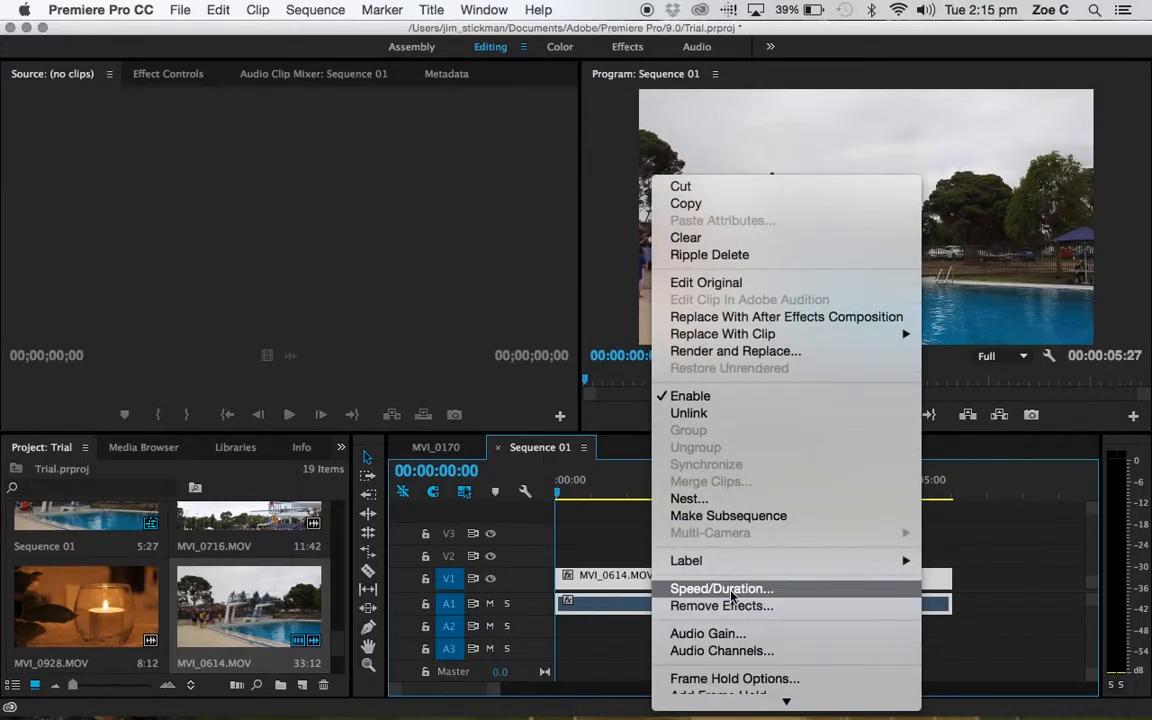
click(728, 588)
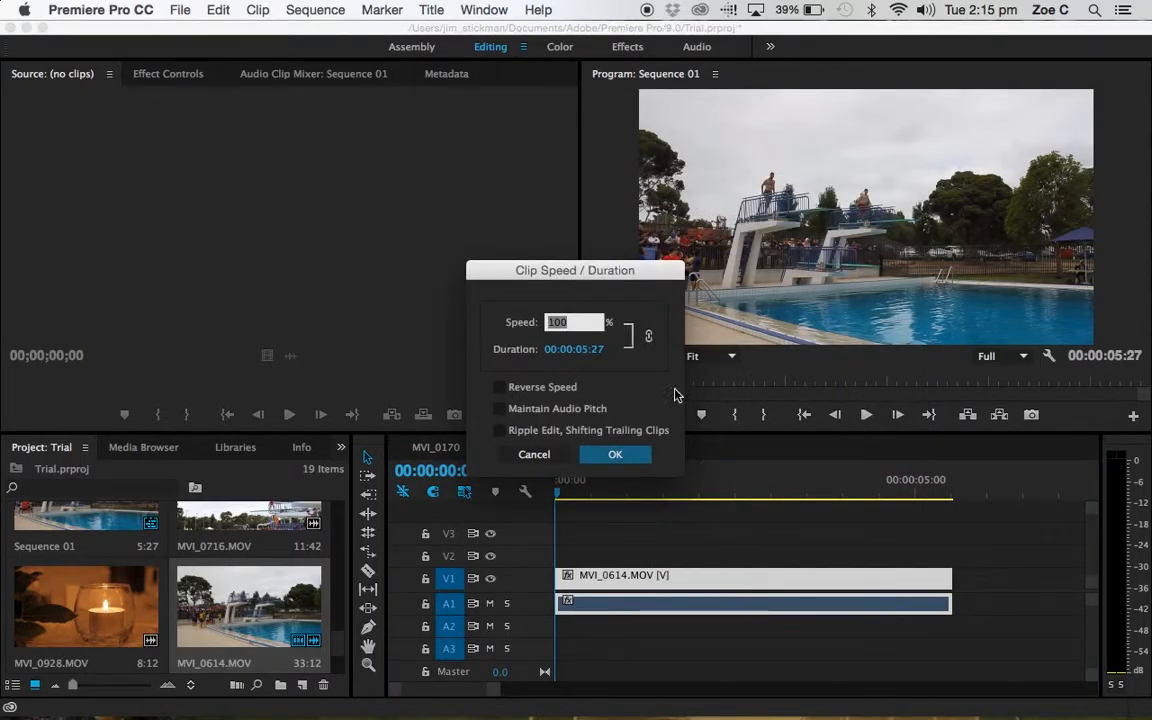
drag(550, 270, 446, 147)
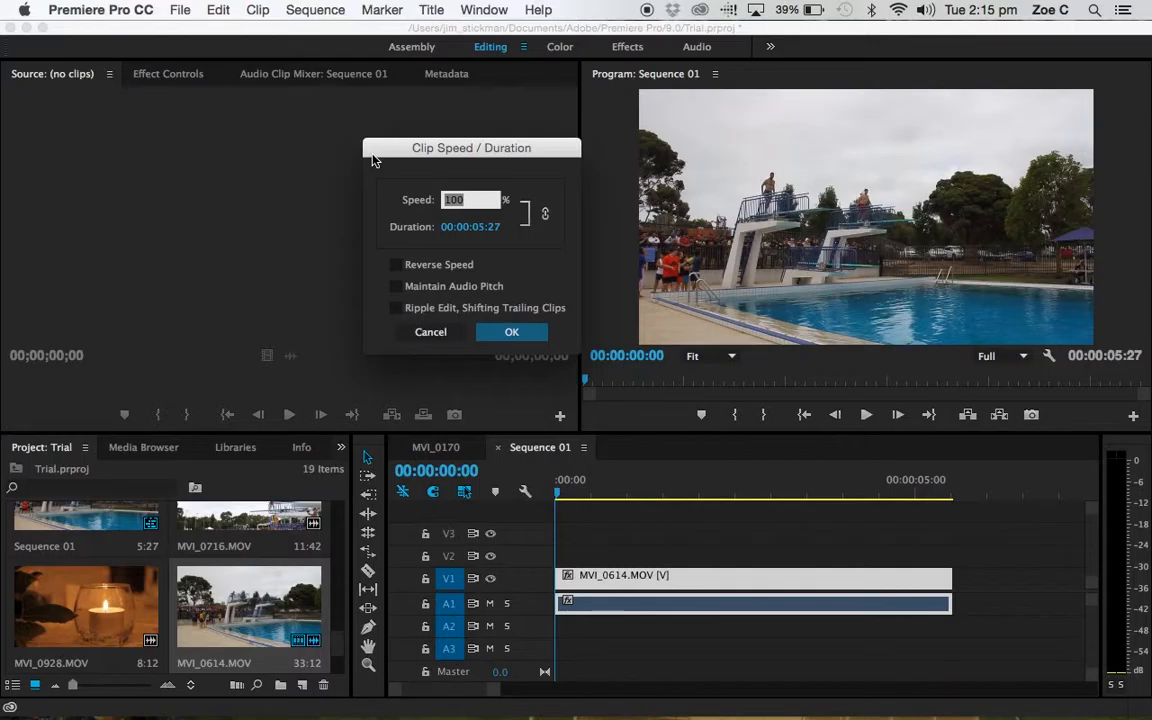
text(200)
click(519, 340)
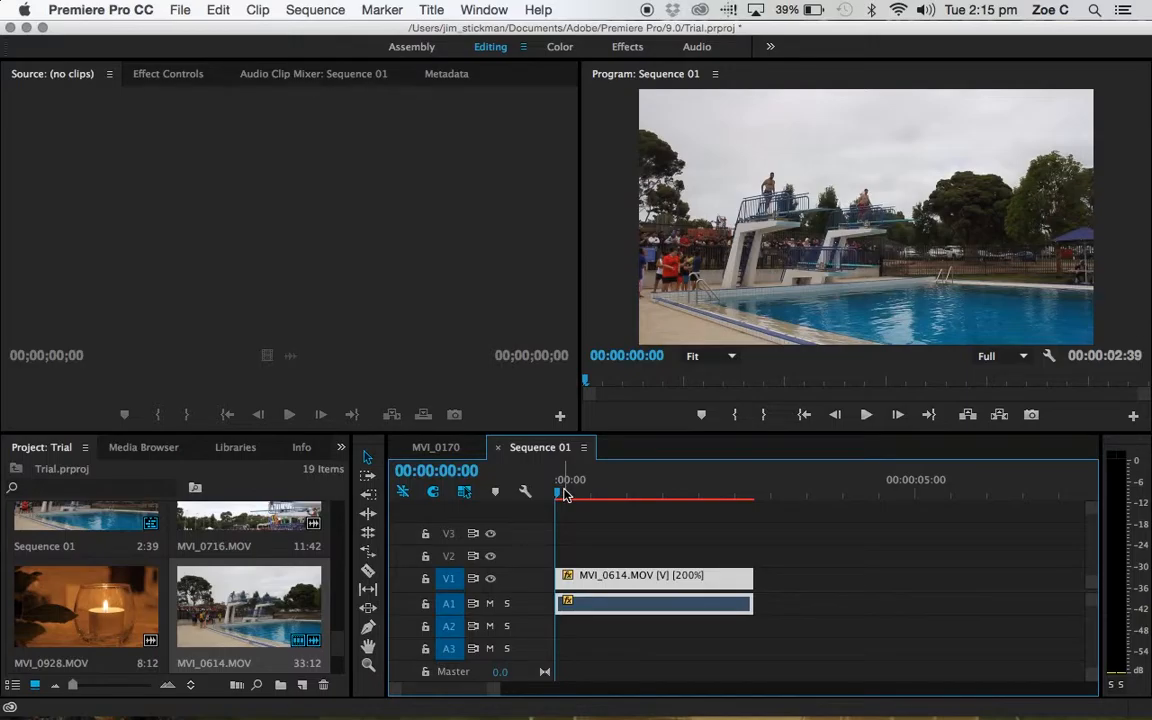
key(space)
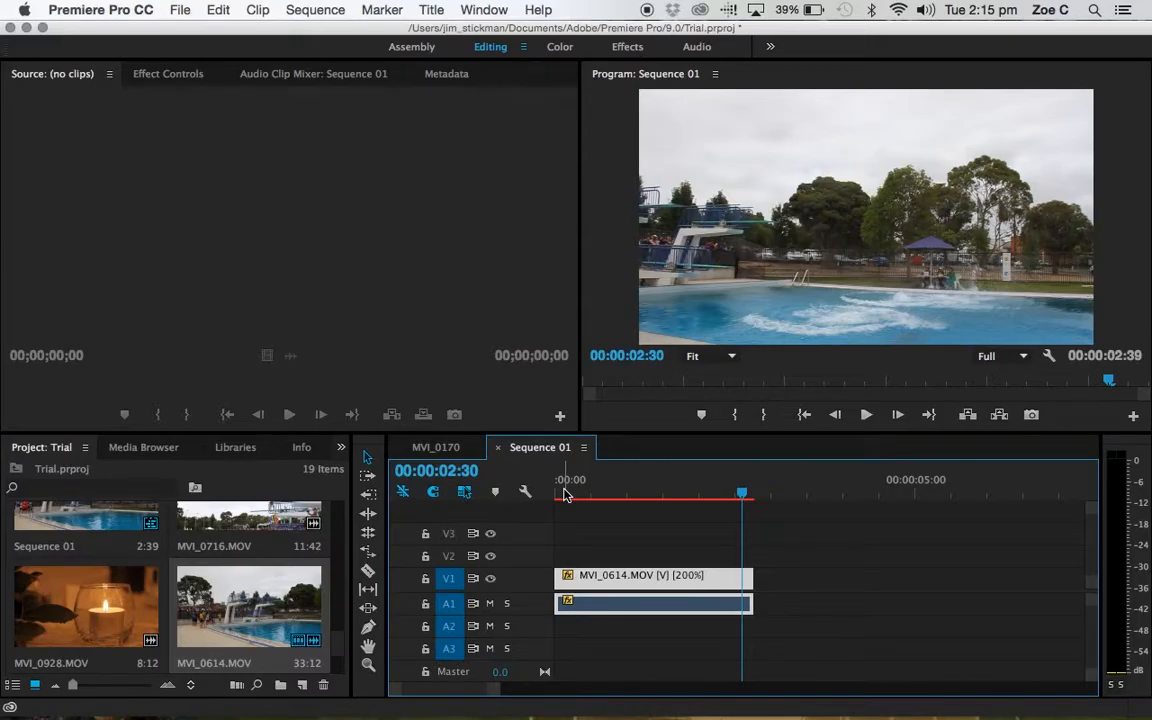
key(super+z)
Slow the MVI_0614.MOV clip down to 50% speed.
right_click(644, 583)
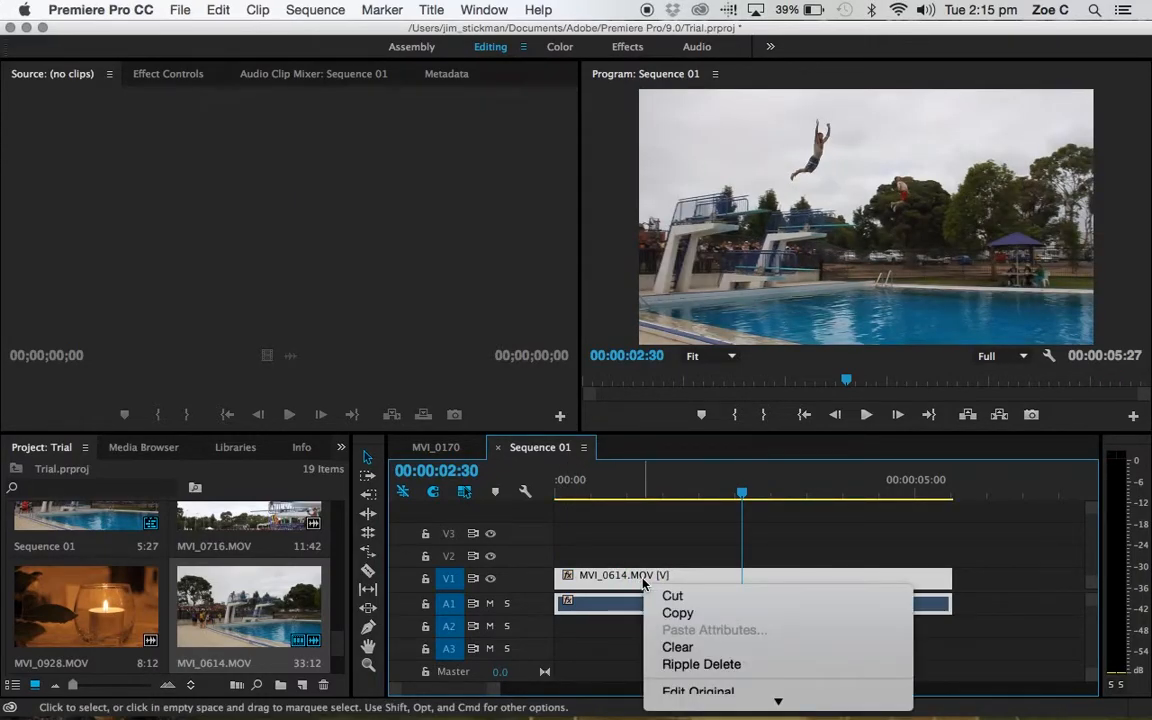
mouse_move(706, 714)
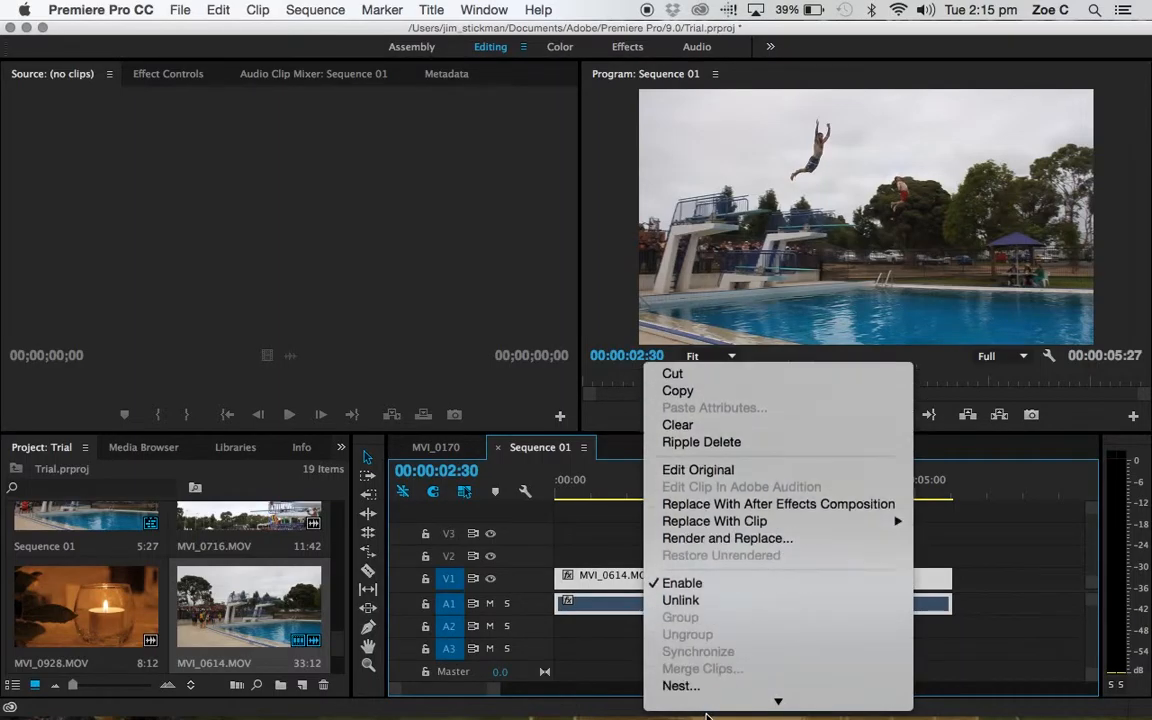
click(708, 605)
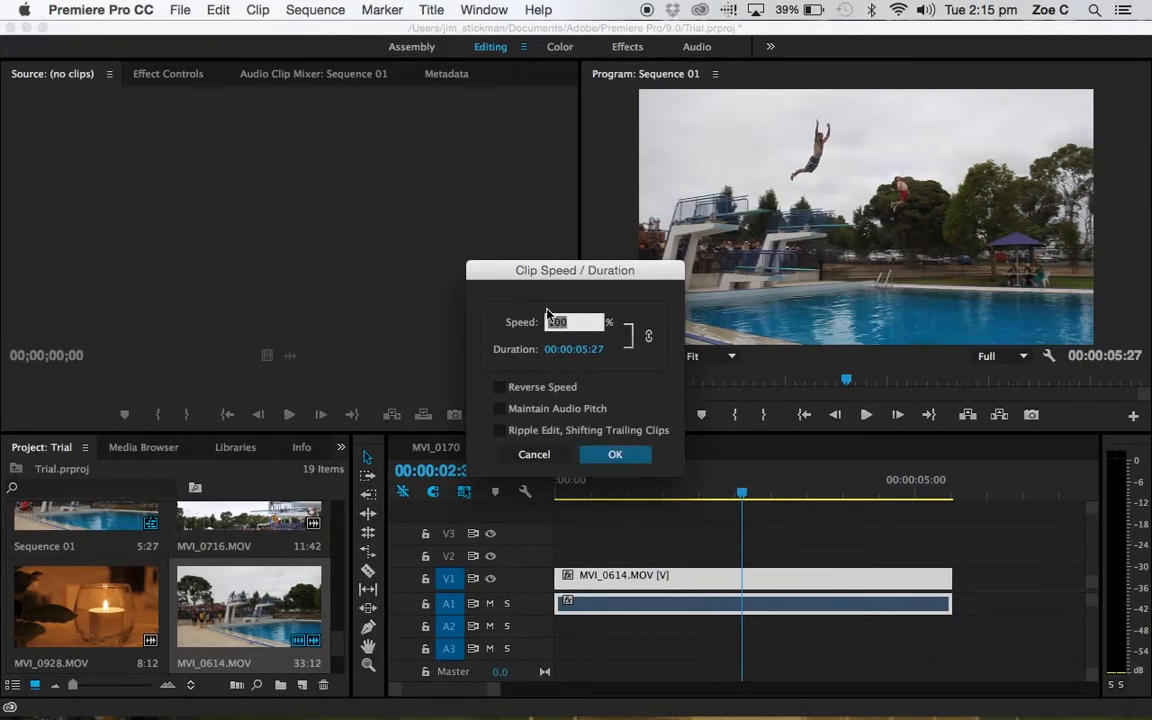
text(50)
click(612, 454)
Play the slowed clip from the start of the sequence and undo its speed change.
drag(742, 493, 558, 493)
key(space)
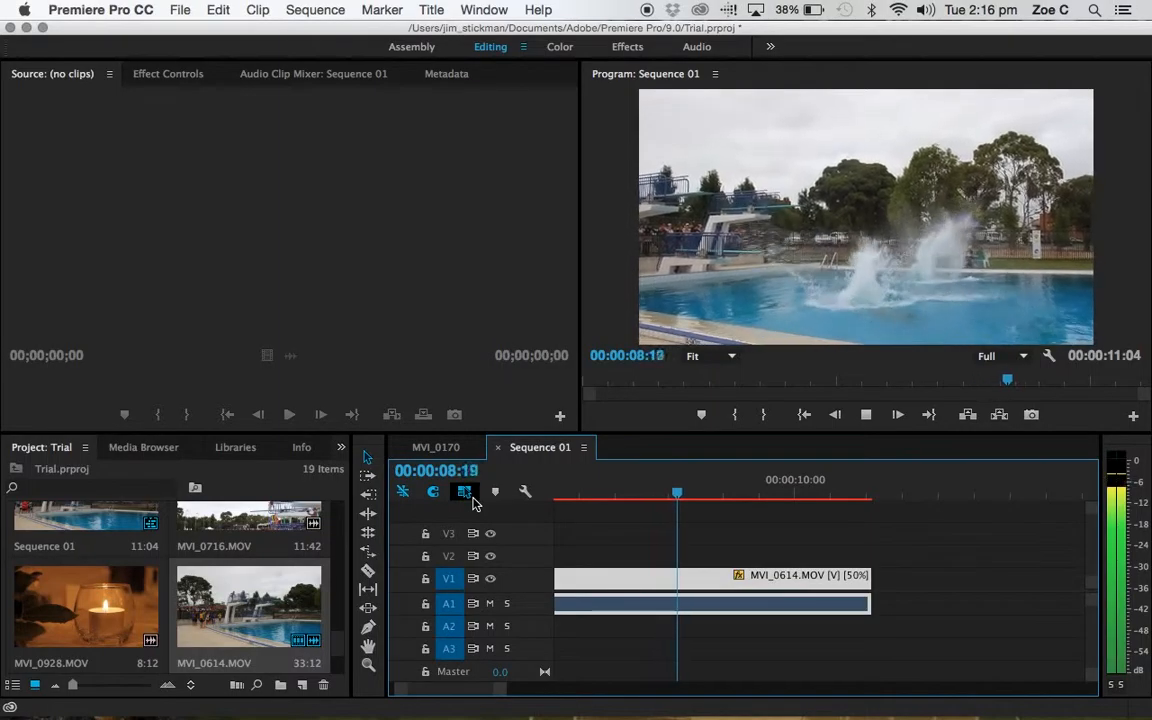
key(space)
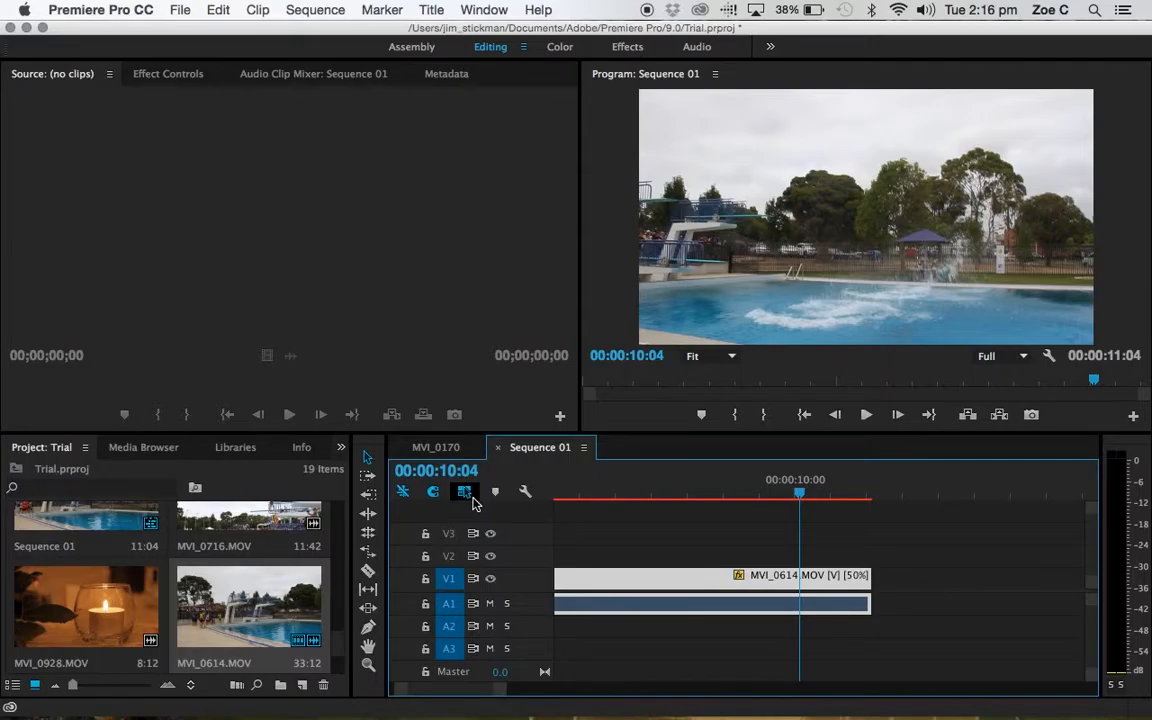
click(748, 568)
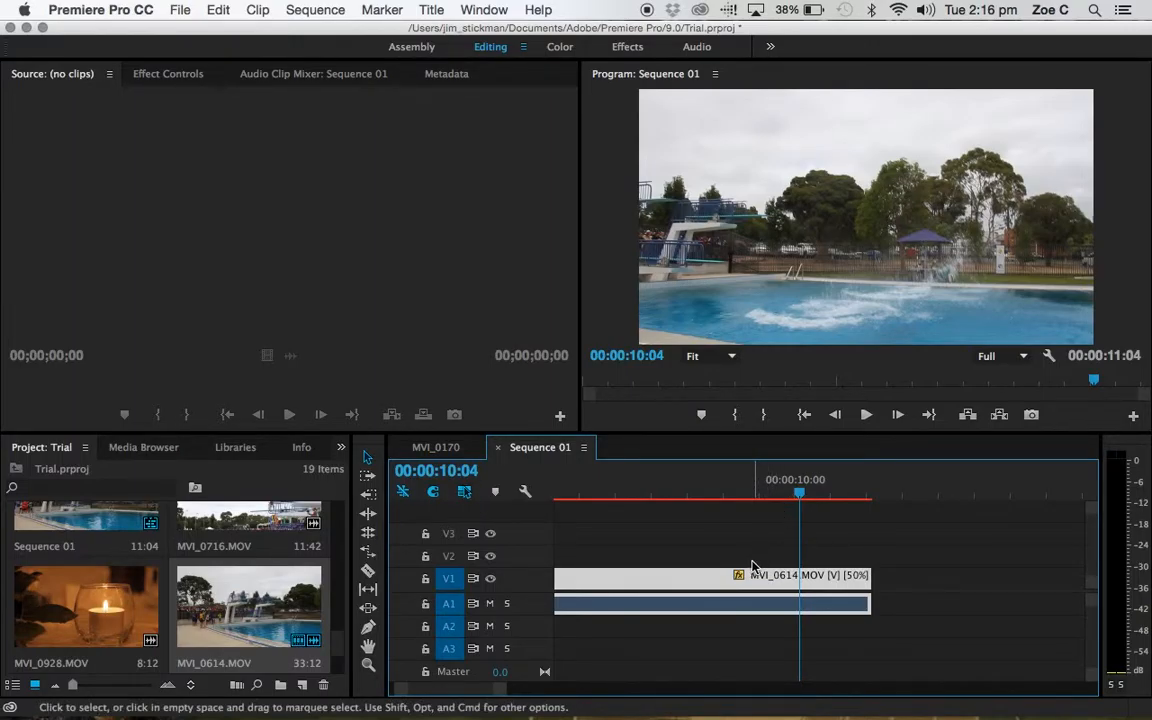
key(Delete)
key(super+z)
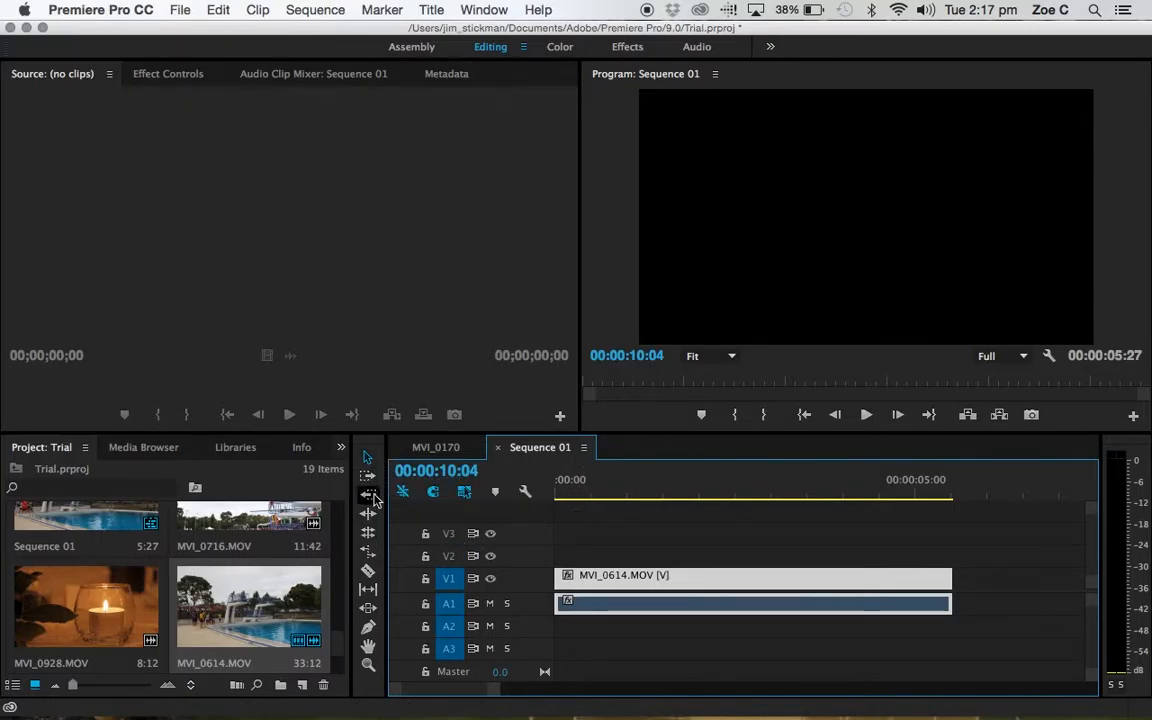
Play up to the mid-air moment of the dive and split the clip with the Razor tool at 00:00:02:19.
click(369, 573)
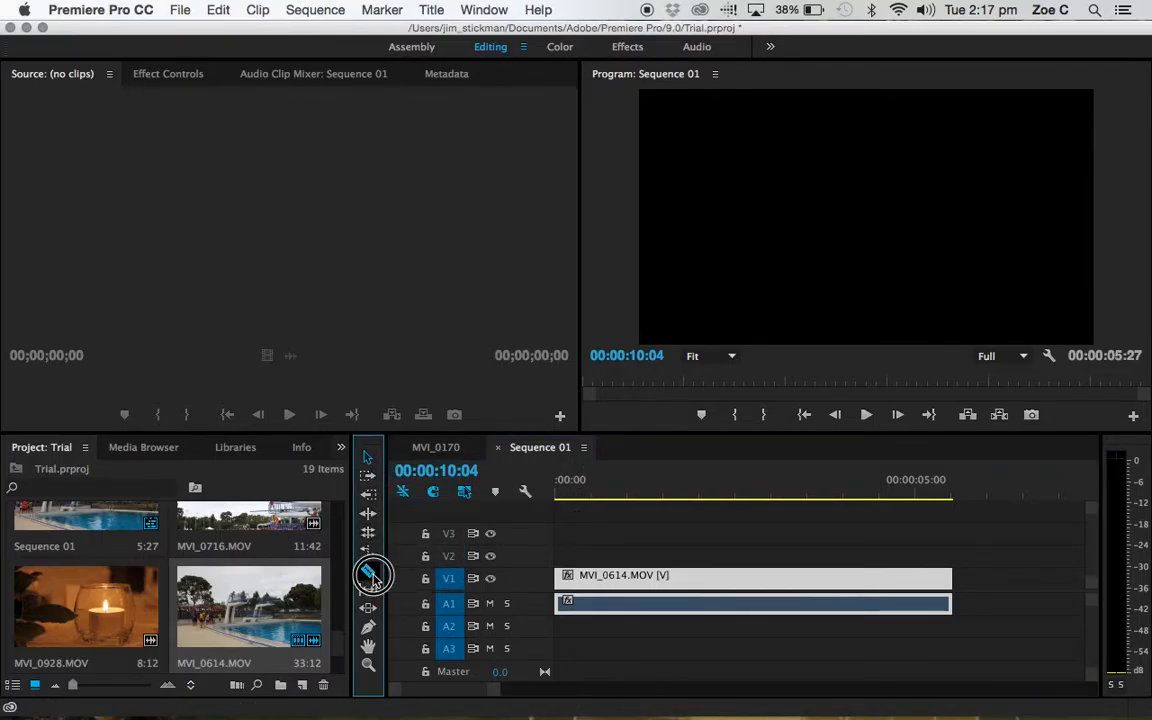
click(598, 481)
key(space)
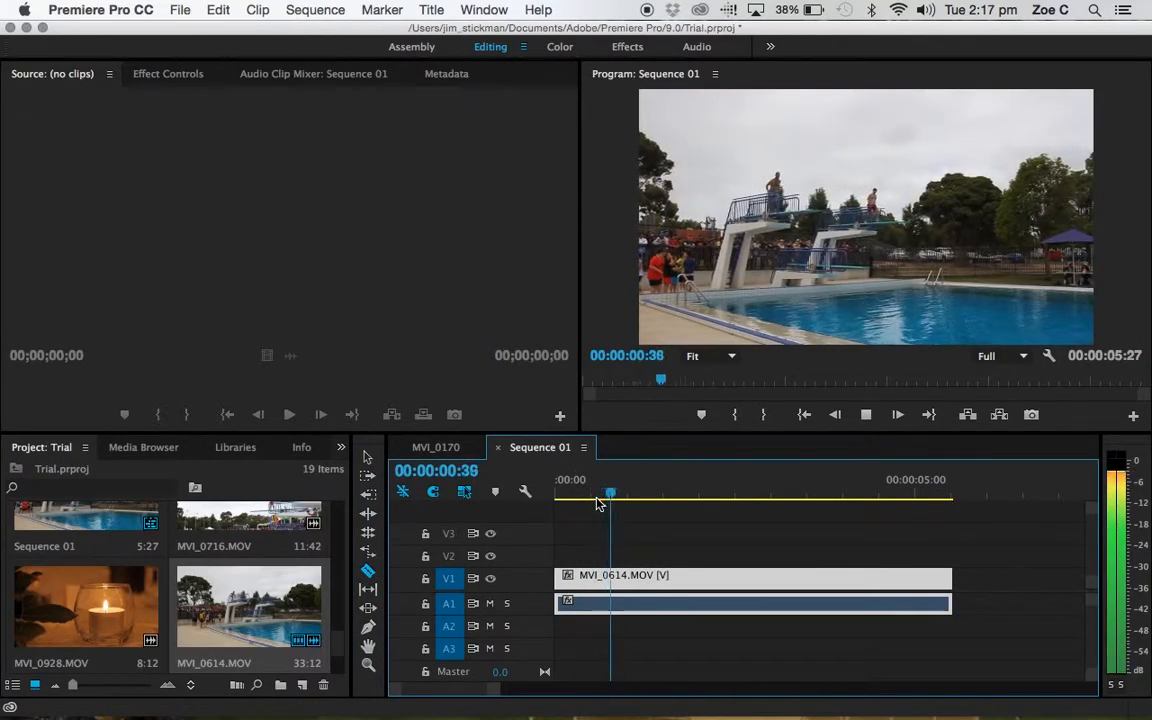
key(space)
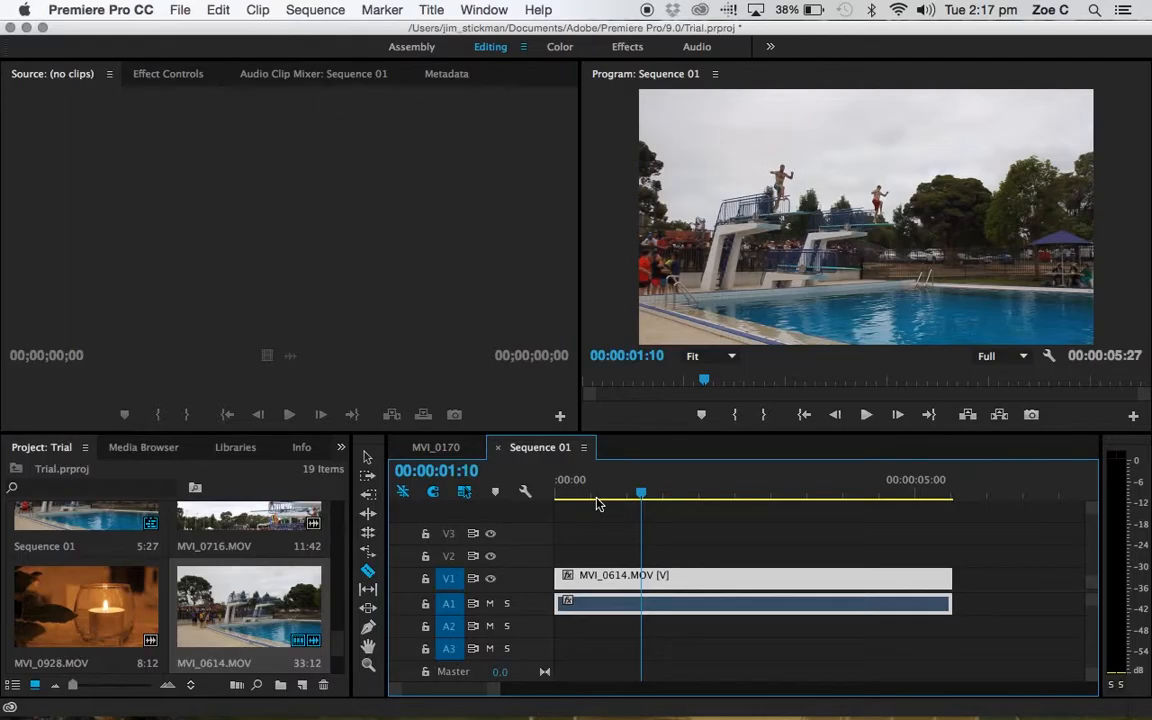
key(space)
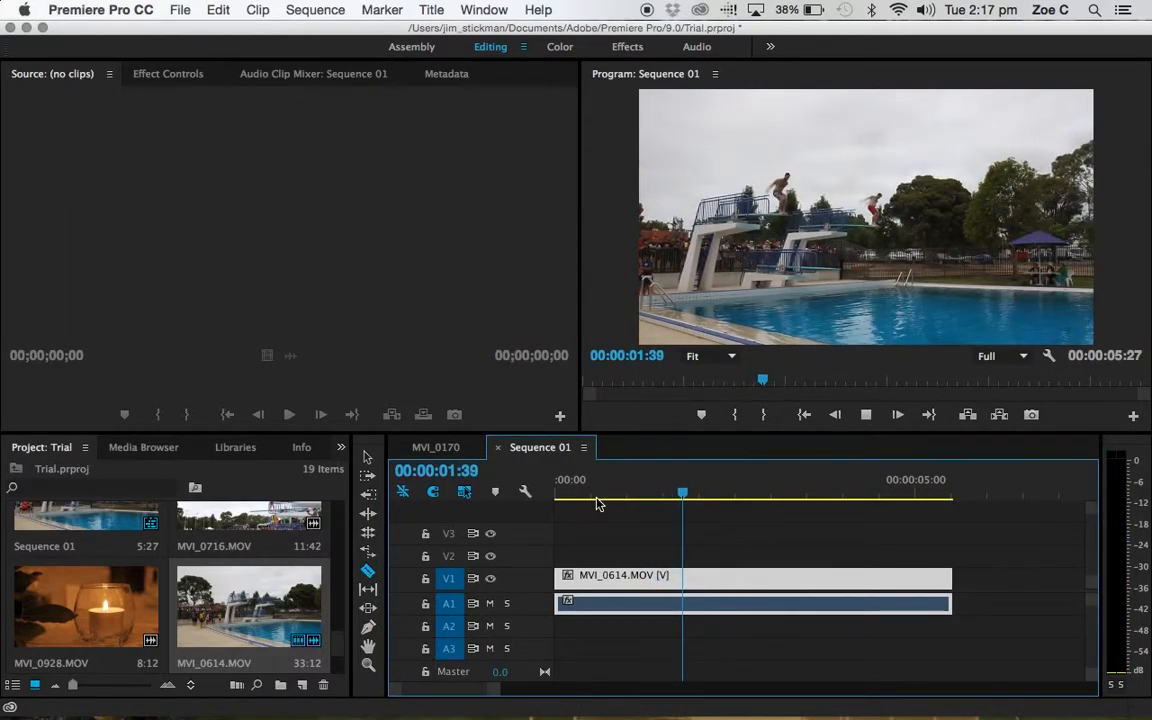
key(space)
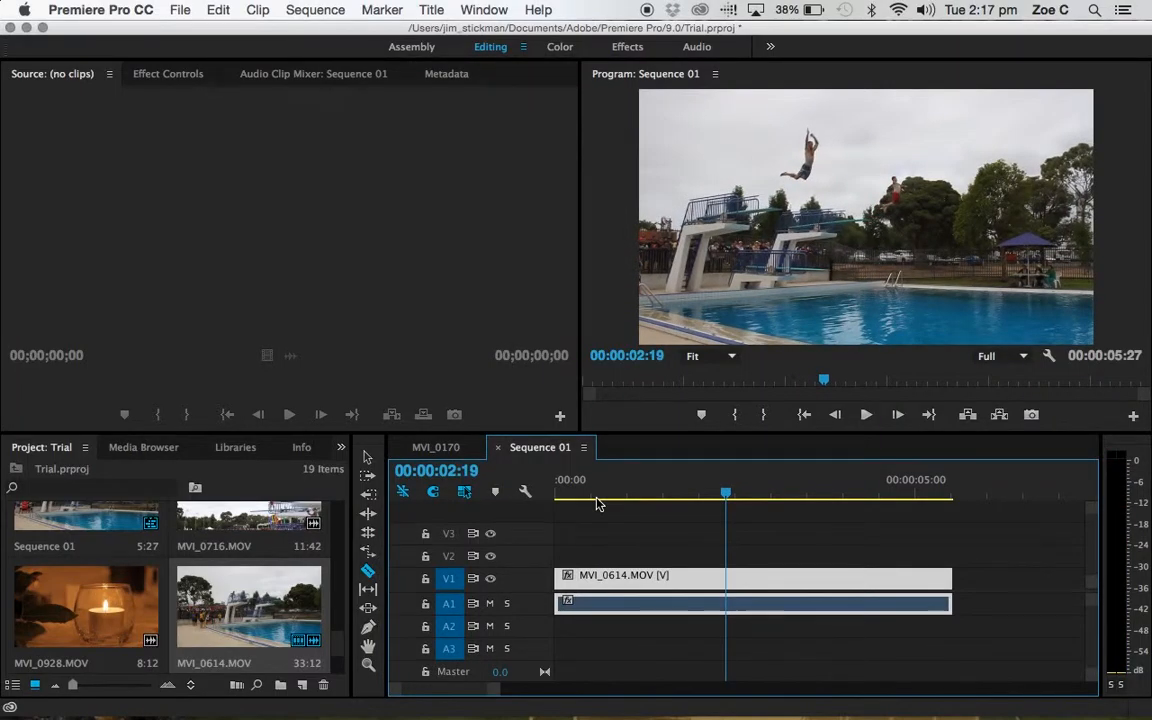
click(731, 583)
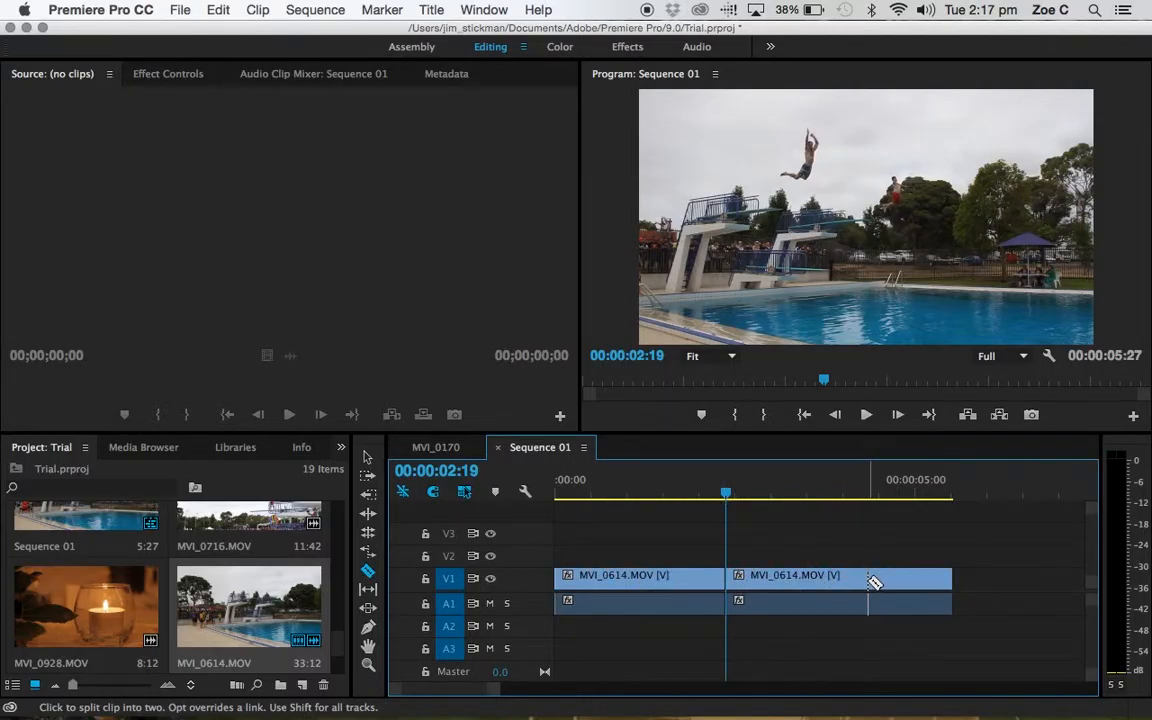
Set the speed of the second piece of the split clip to 50%.
key(v)
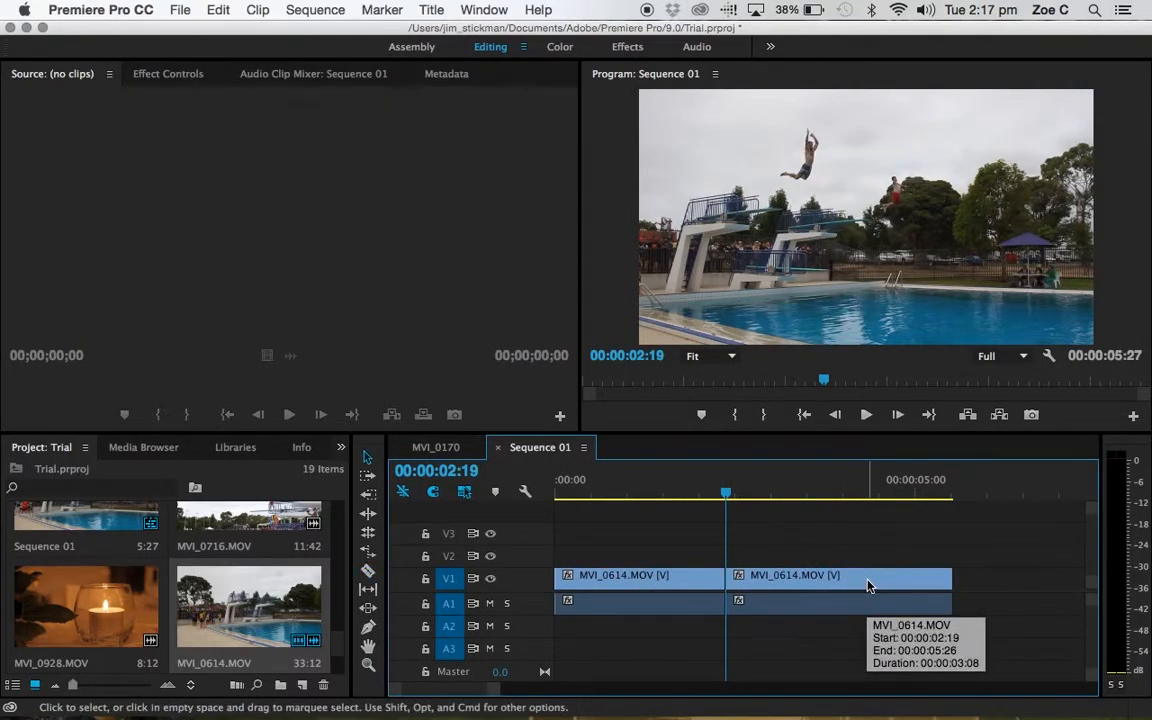
click(868, 585)
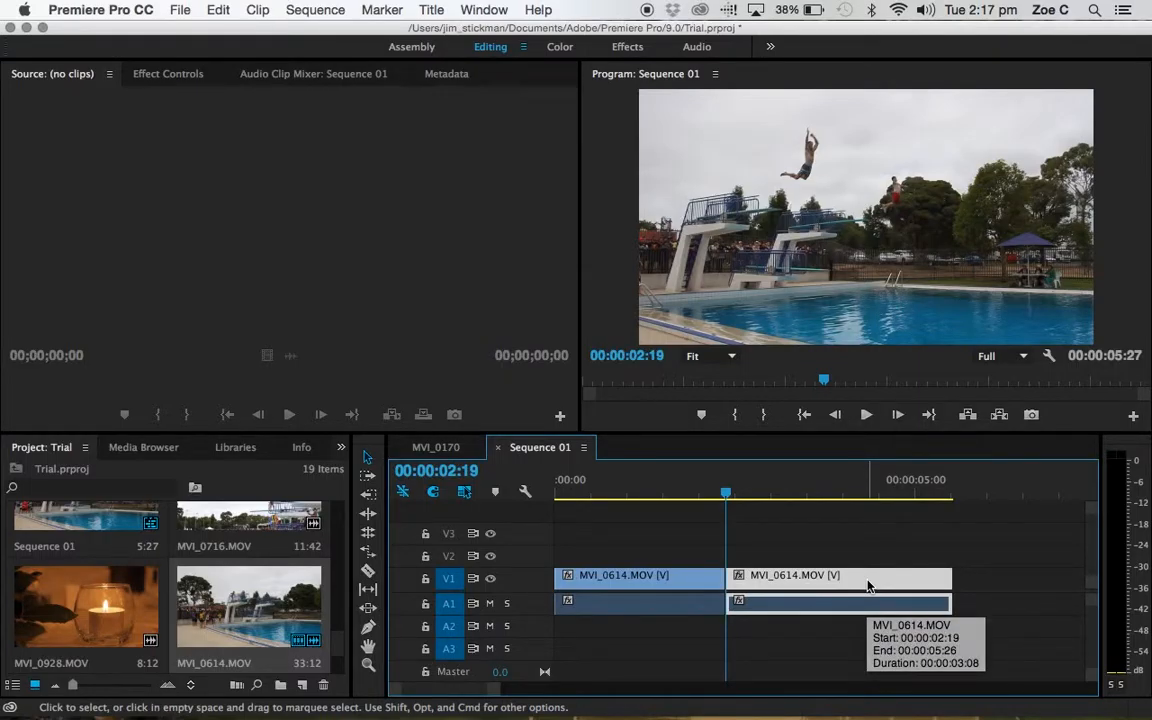
right_click(868, 585)
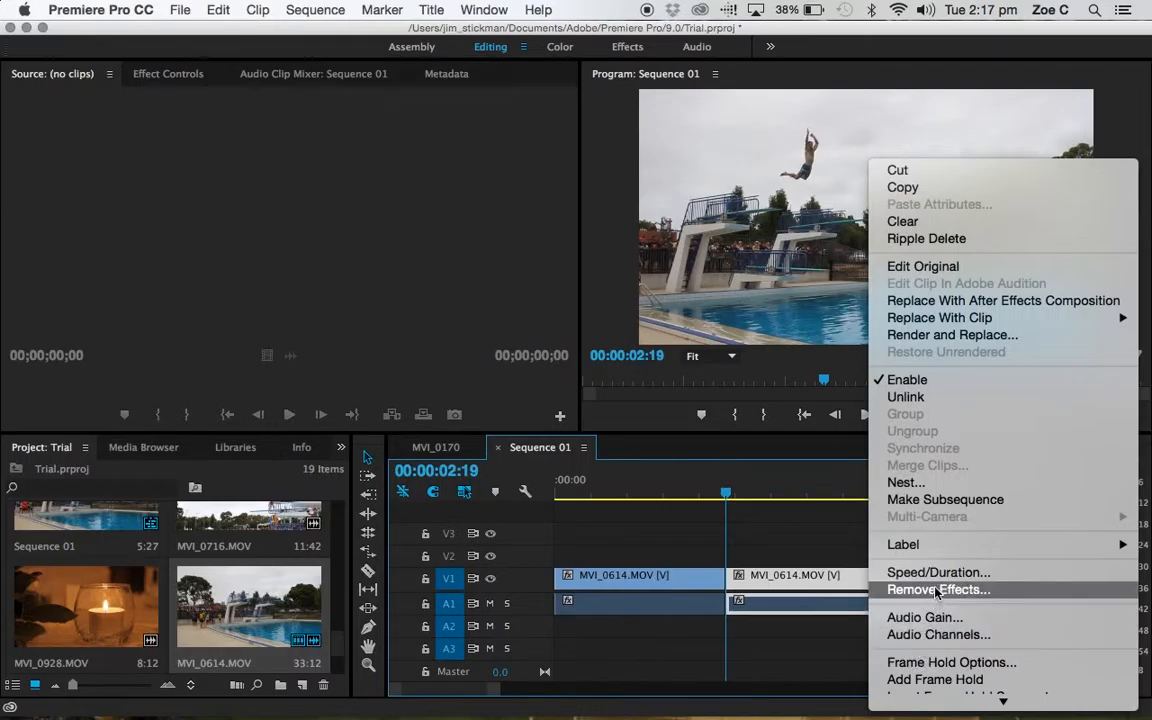
click(940, 578)
text(50)
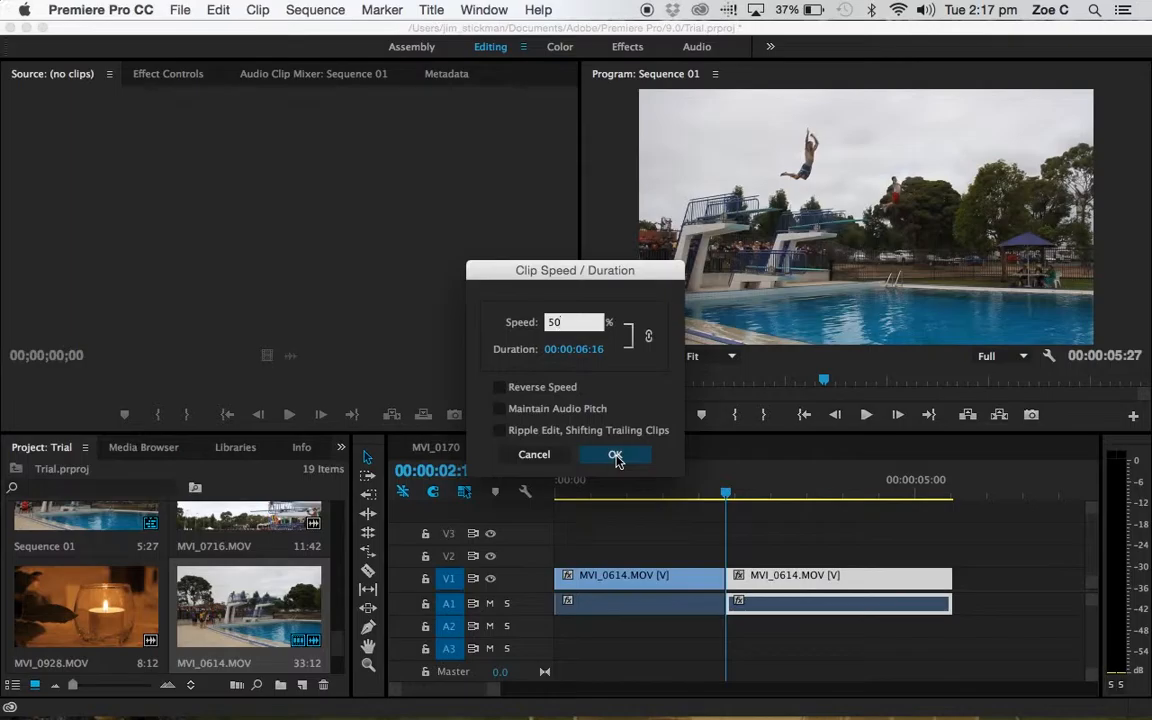
click(615, 459)
Play the sequence from near its start, then undo the second piece's slowdown and the split.
drag(635, 479, 569, 477)
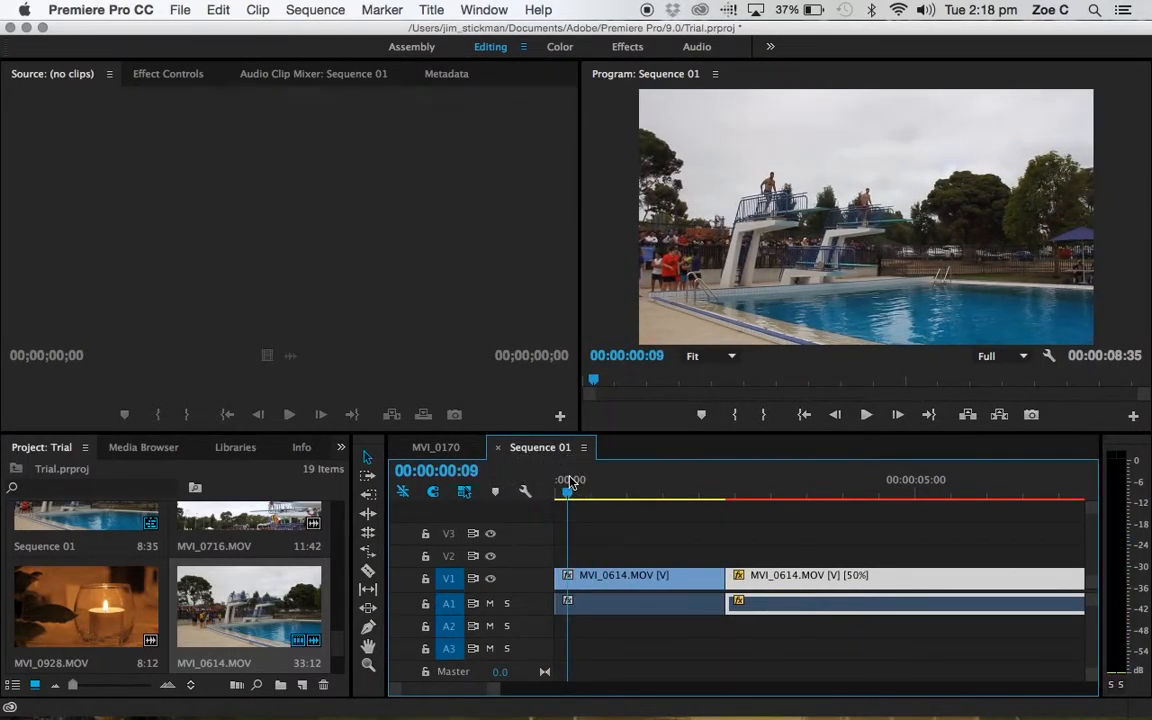
key(space)
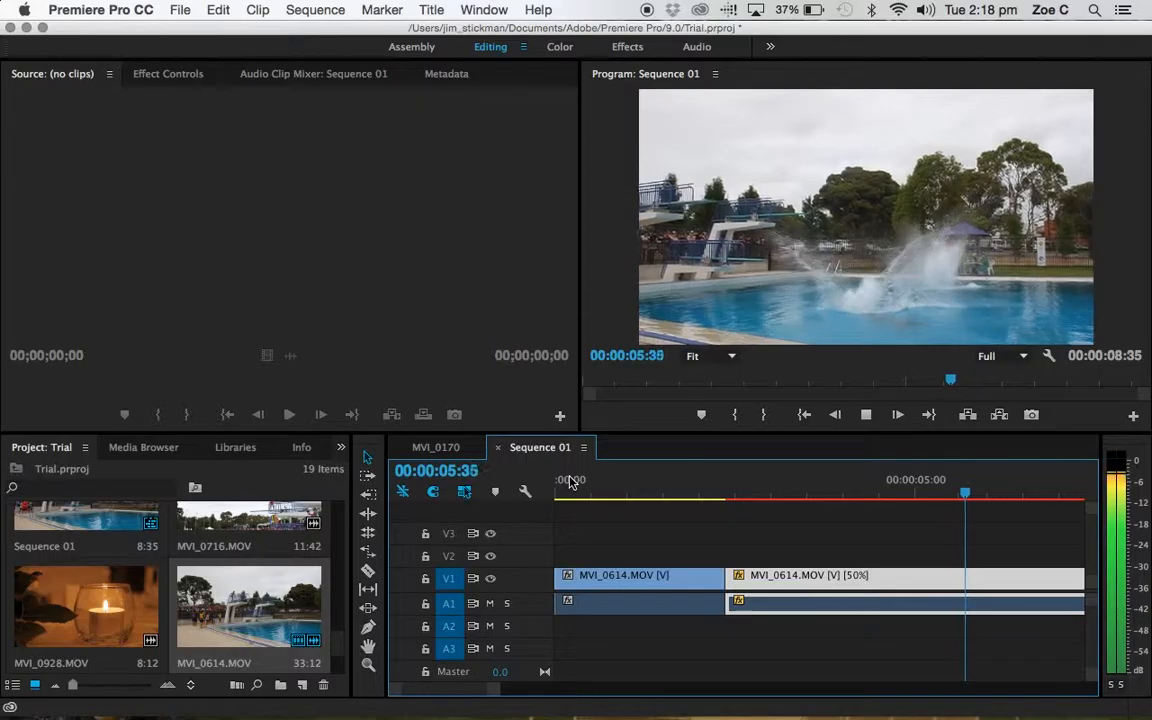
key(space)
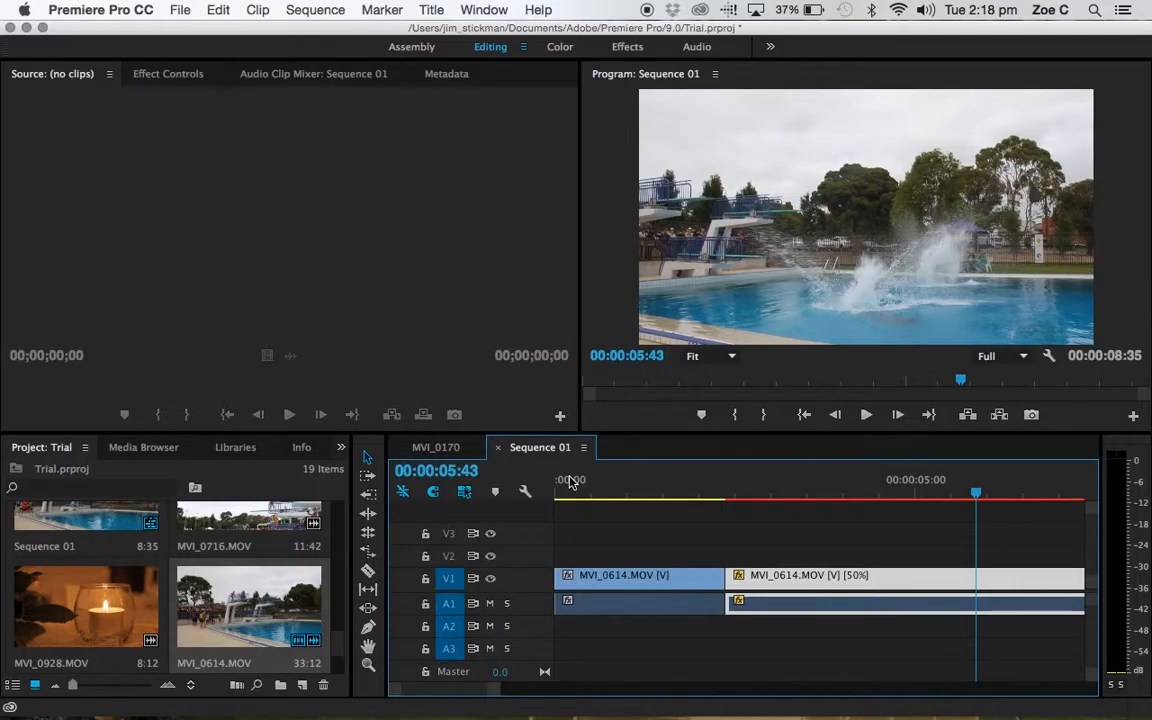
key(super+z)
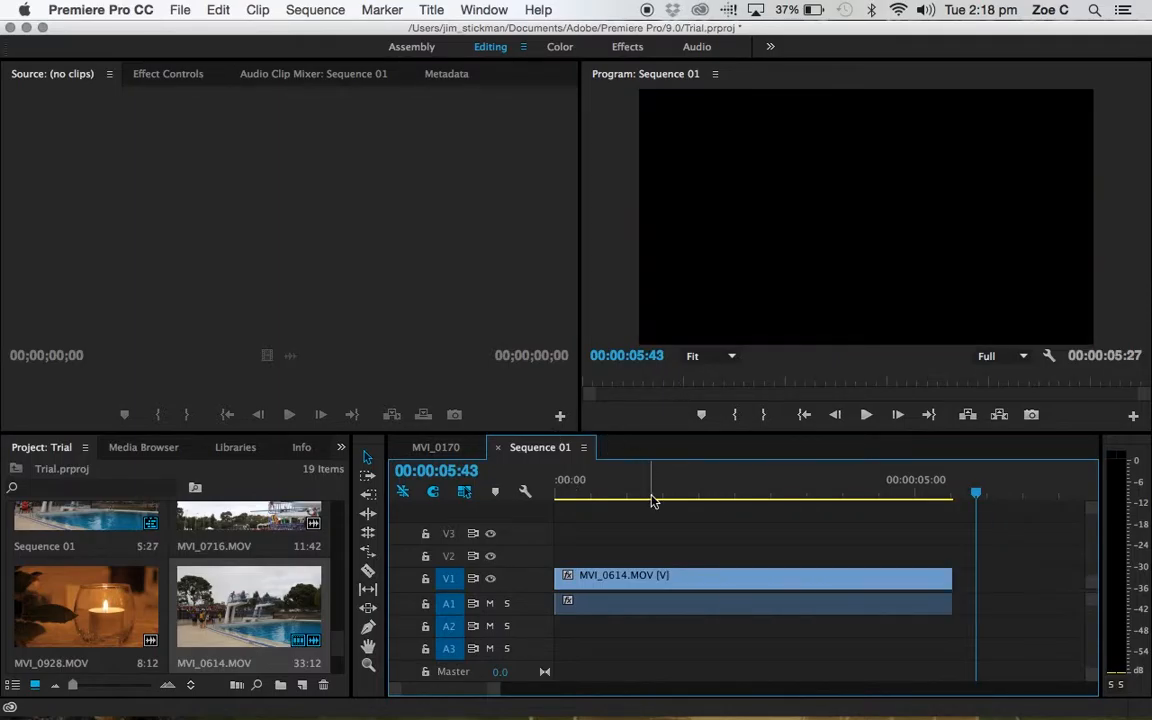
Reverse the playback of the whole MVI_0614.MOV clip, keeping its speed at 100%.
right_click(620, 580)
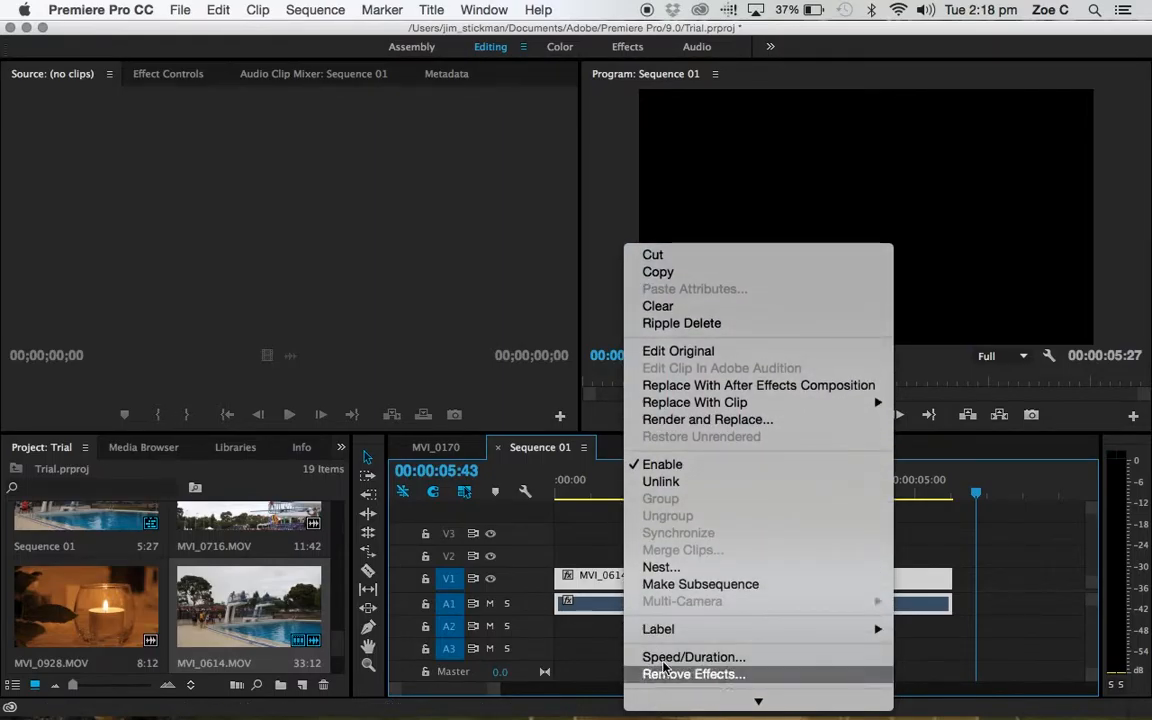
click(664, 657)
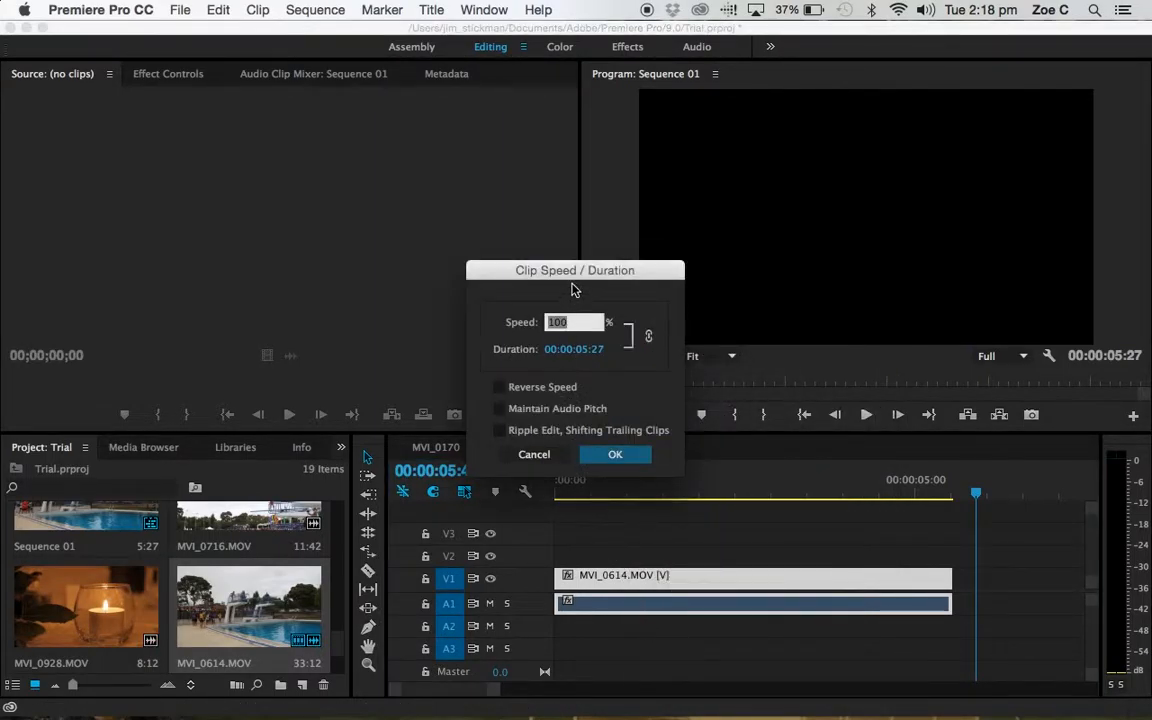
click(501, 388)
click(617, 455)
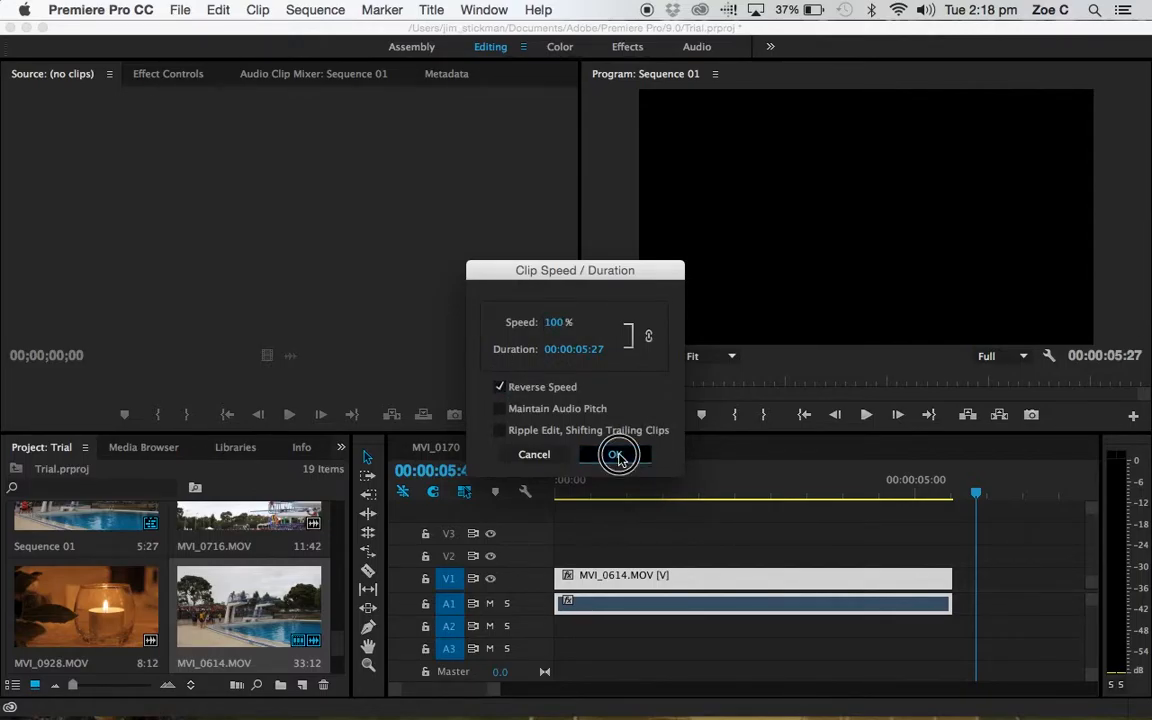
Play the reversed clip from the start of the sequence to check the backward motion.
drag(612, 476, 477, 471)
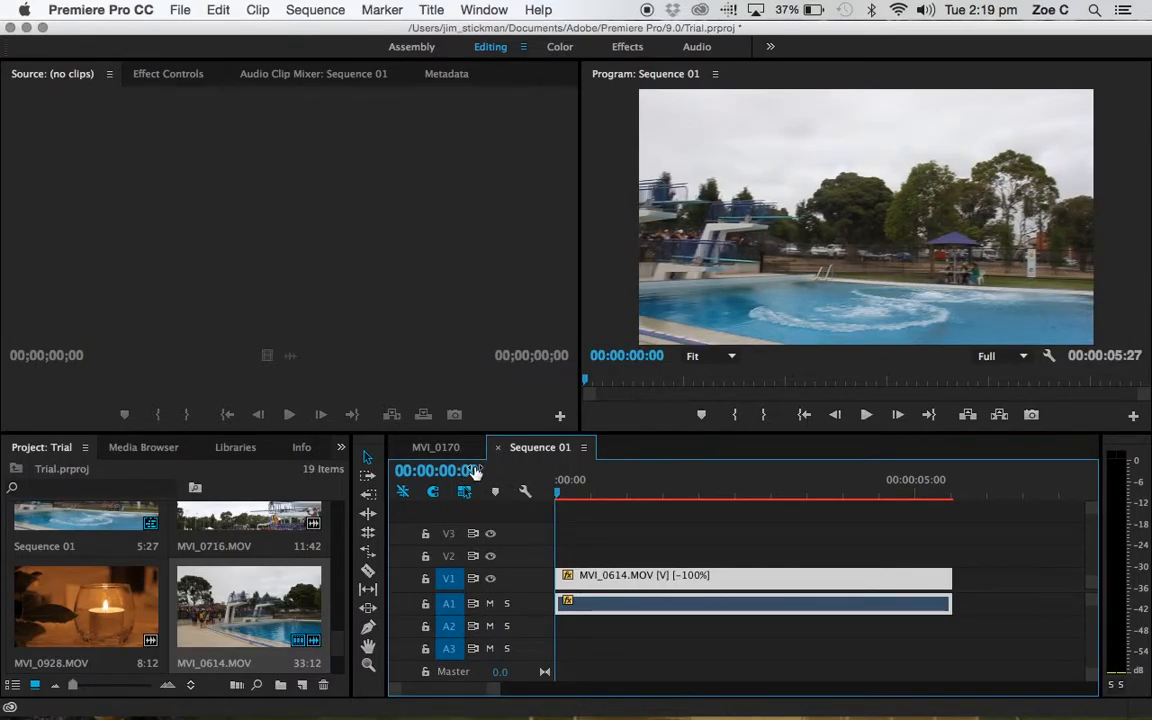
key(Return)
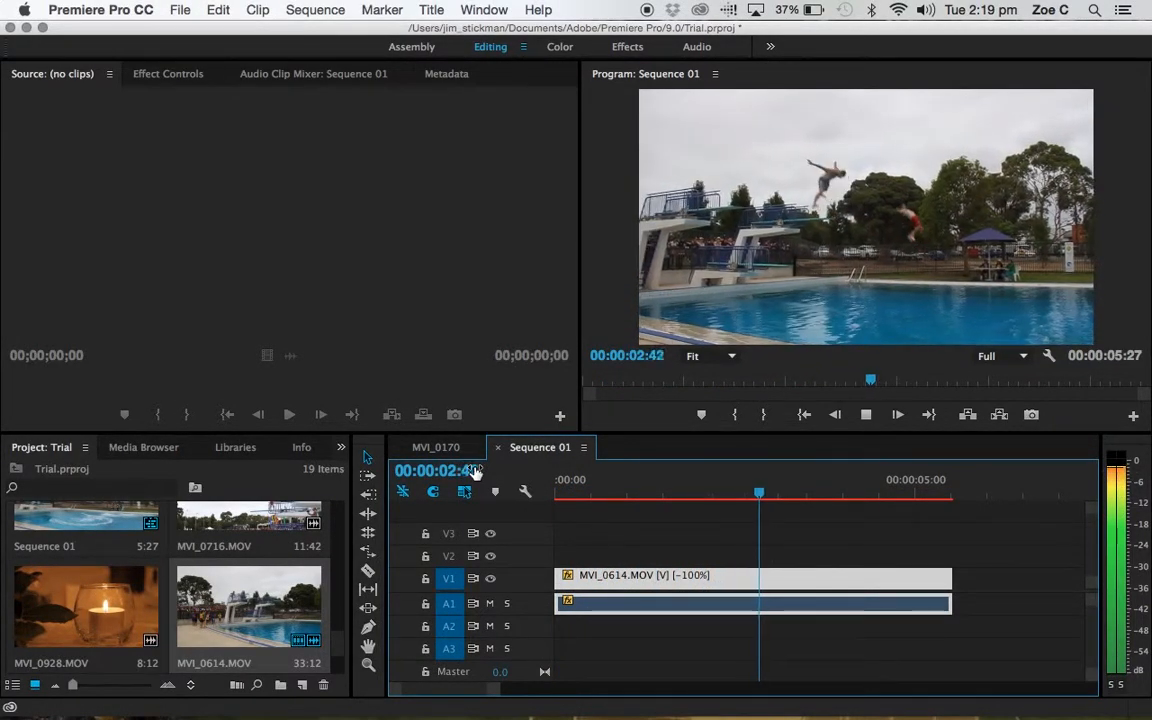
key(space)
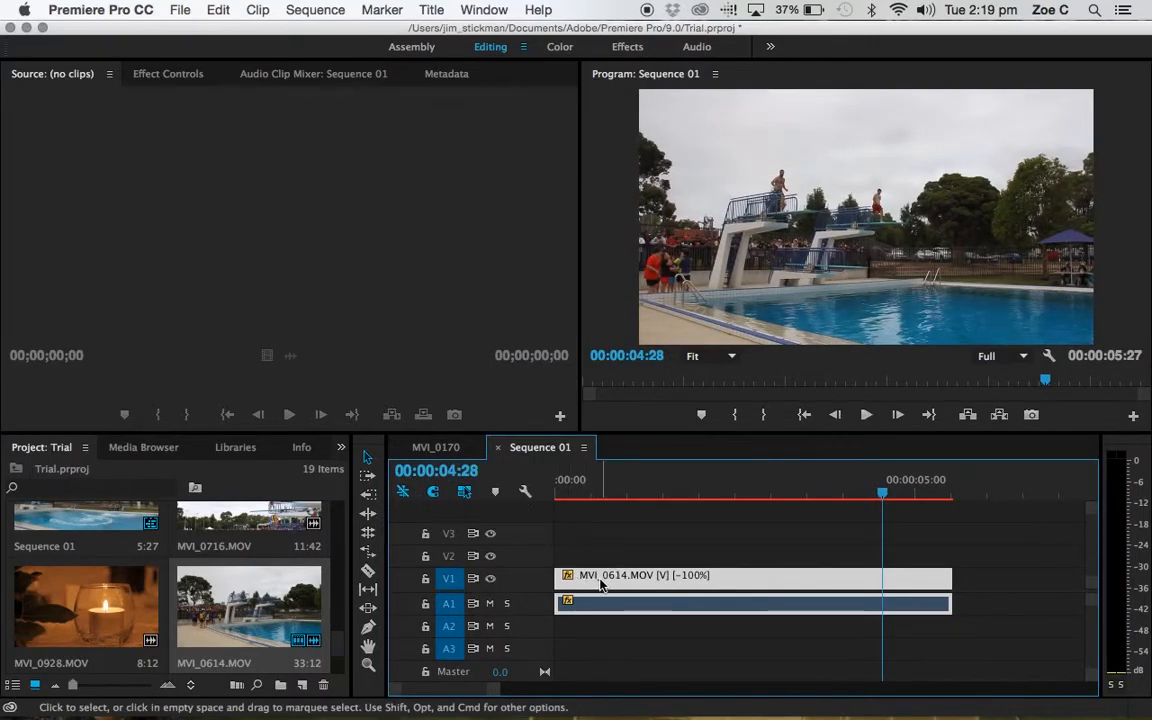
Render the selected reversed clip and play the rendered sequence from the start.
click(315, 10)
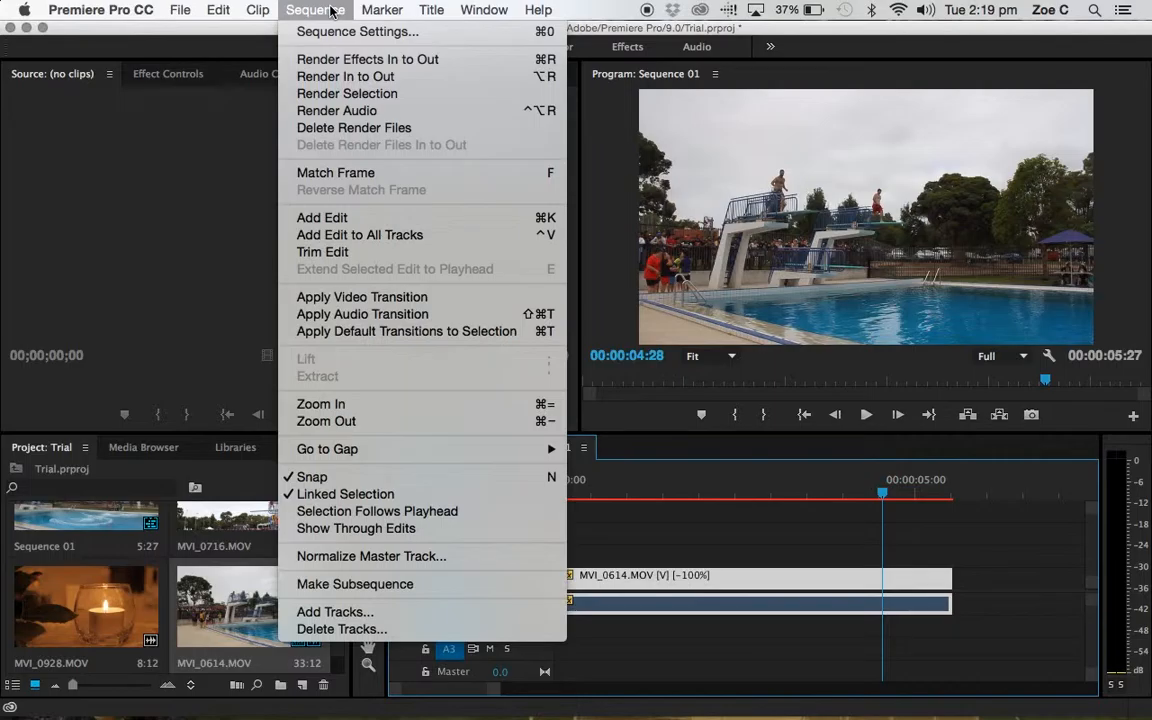
click(355, 94)
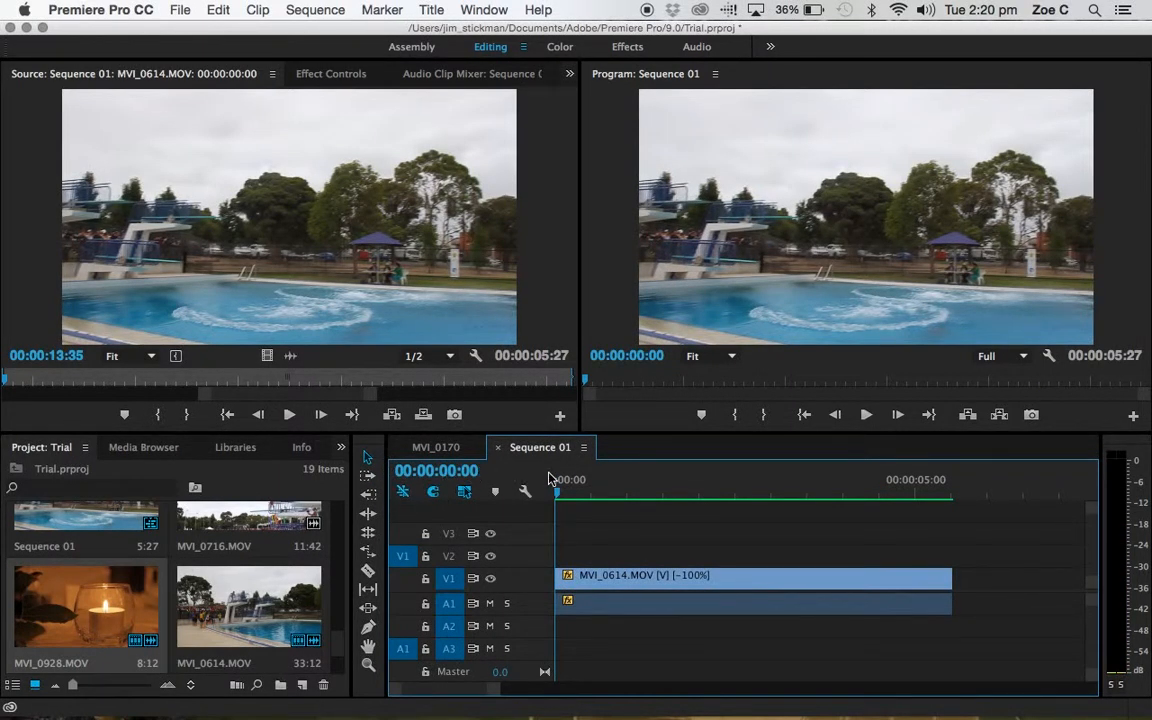
key(space)
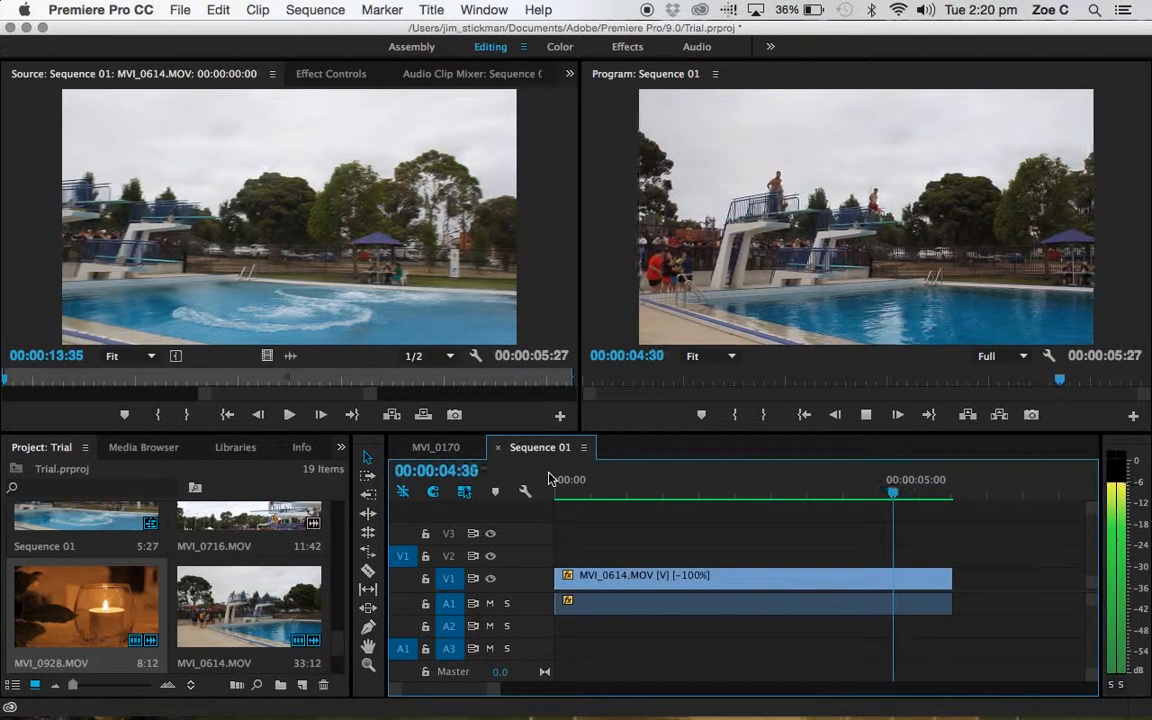
Stop the playback, place the playhead at 00:00:04:14, and undo the reversal of the MVI_0614.MOV clip.
key(space)
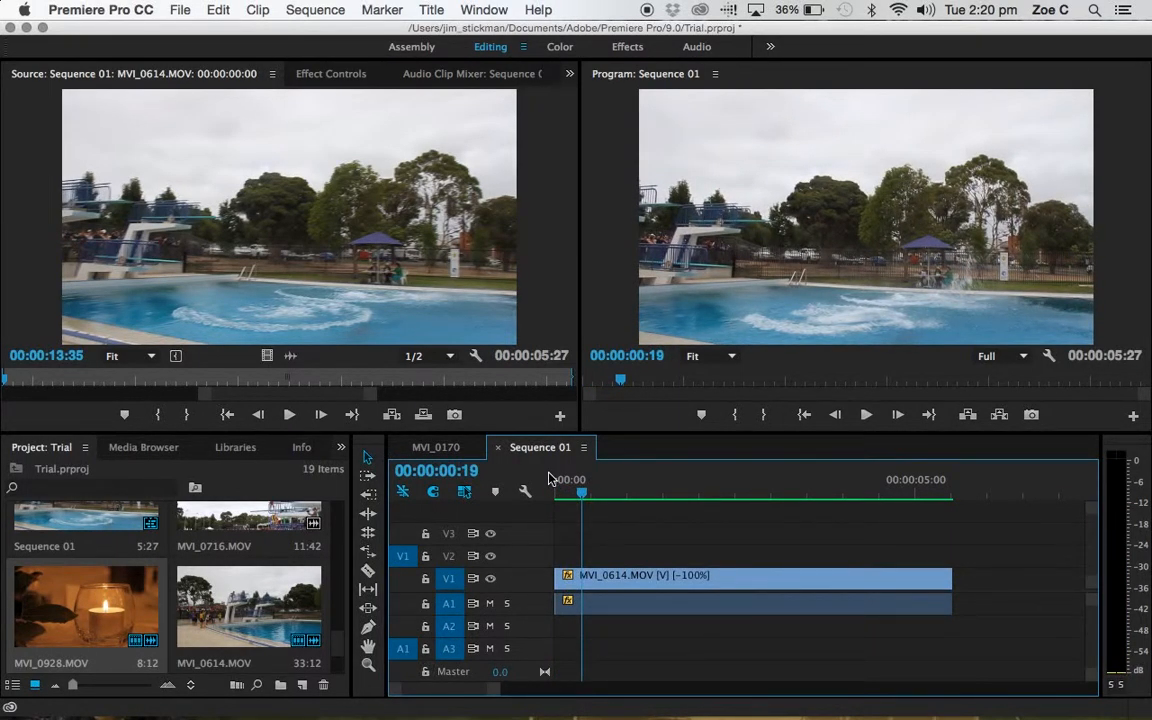
click(862, 492)
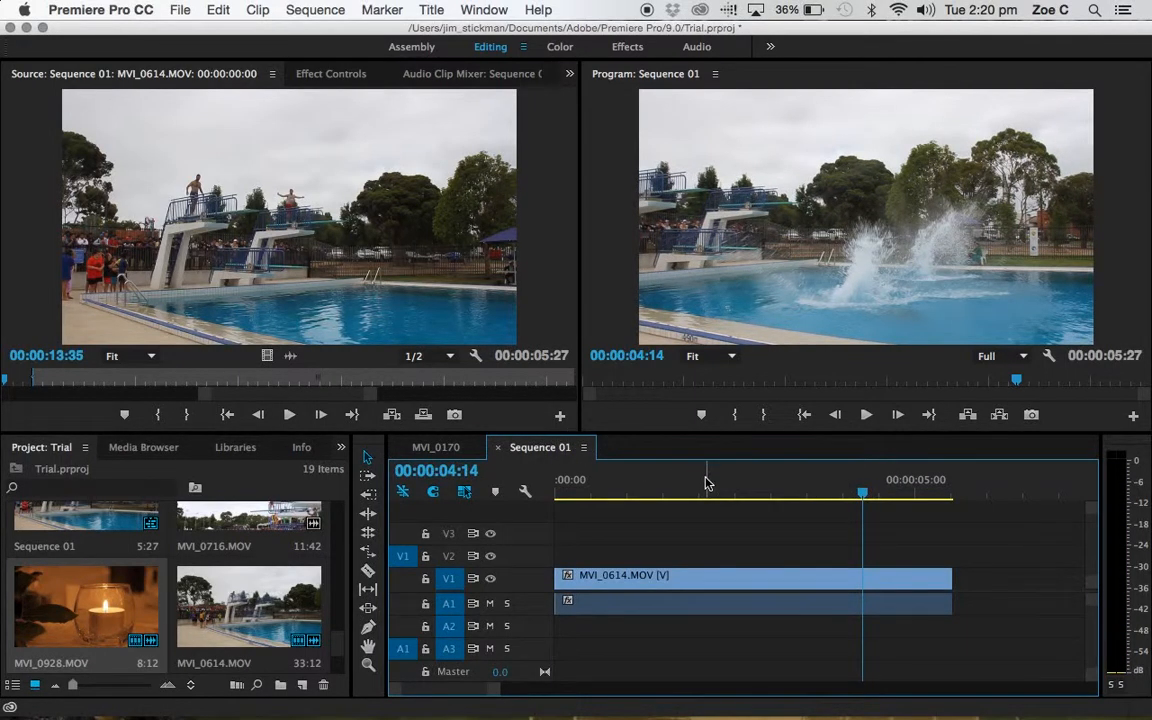
Duplicate the MVI_0614.MOV clip after the original on the same tracks and close the small gap between them.
click(733, 588)
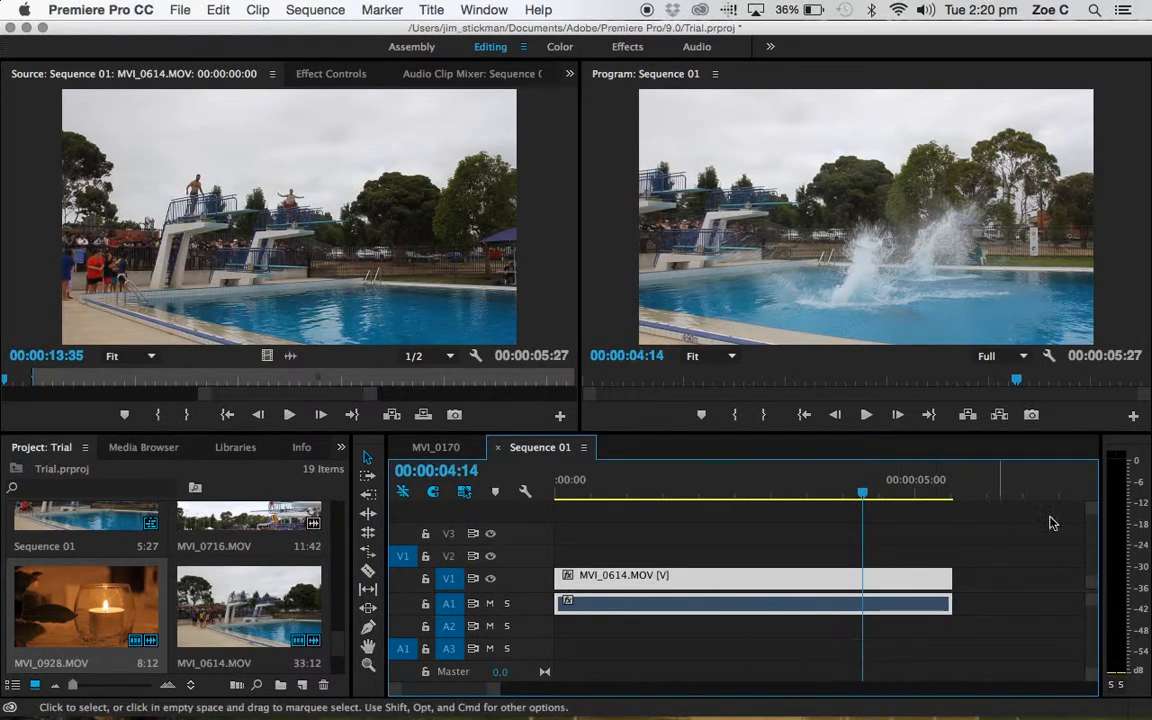
drag(972, 490, 955, 492)
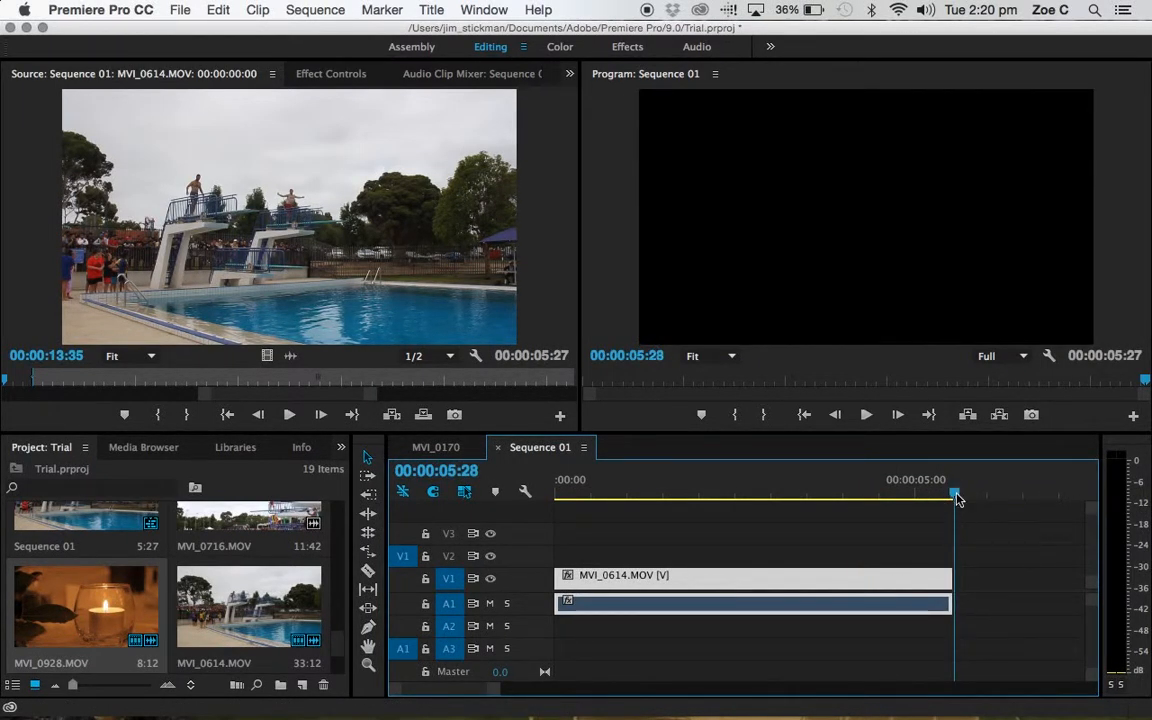
key(super+v)
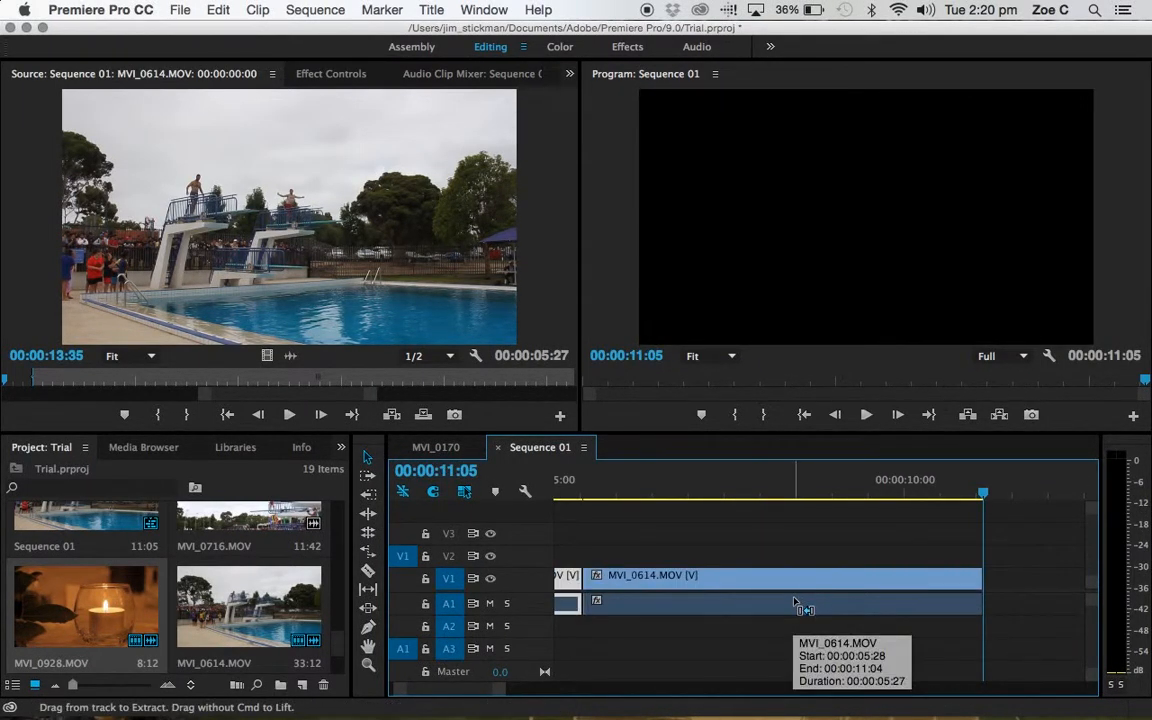
key(minus)
key(minus)
drag(714, 578, 710, 579)
Reverse the second MVI_0614.MOV clip and set its speed to 200%.
click(710, 579)
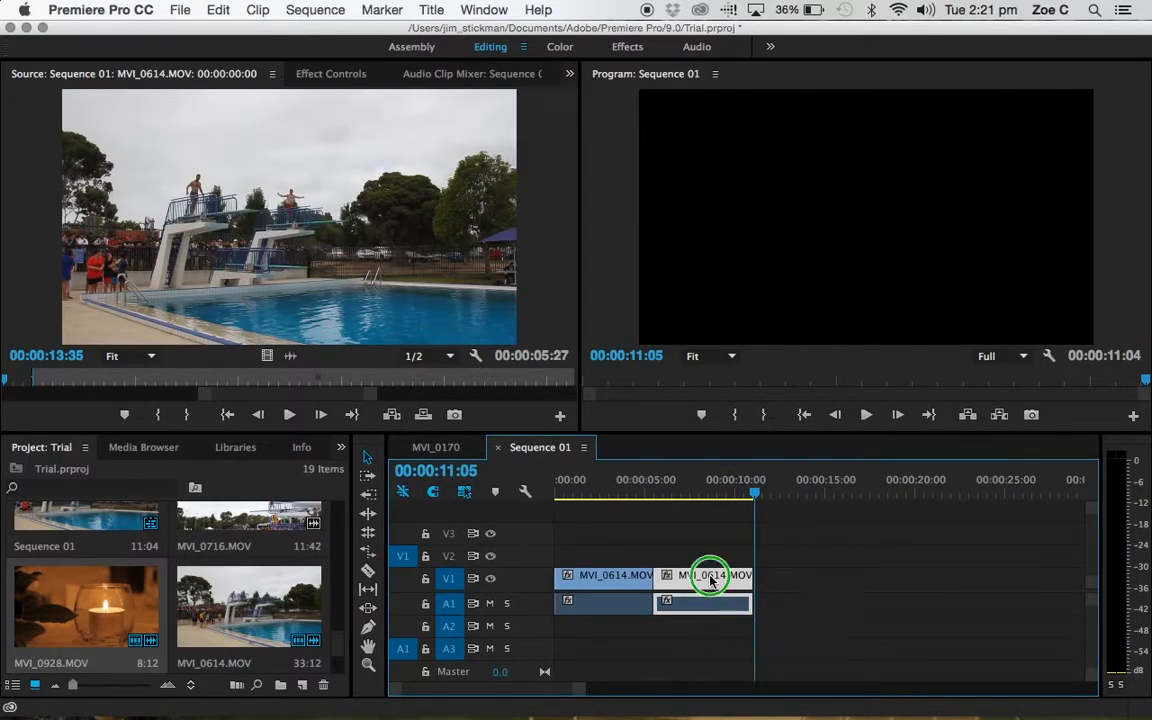
right_click(710, 579)
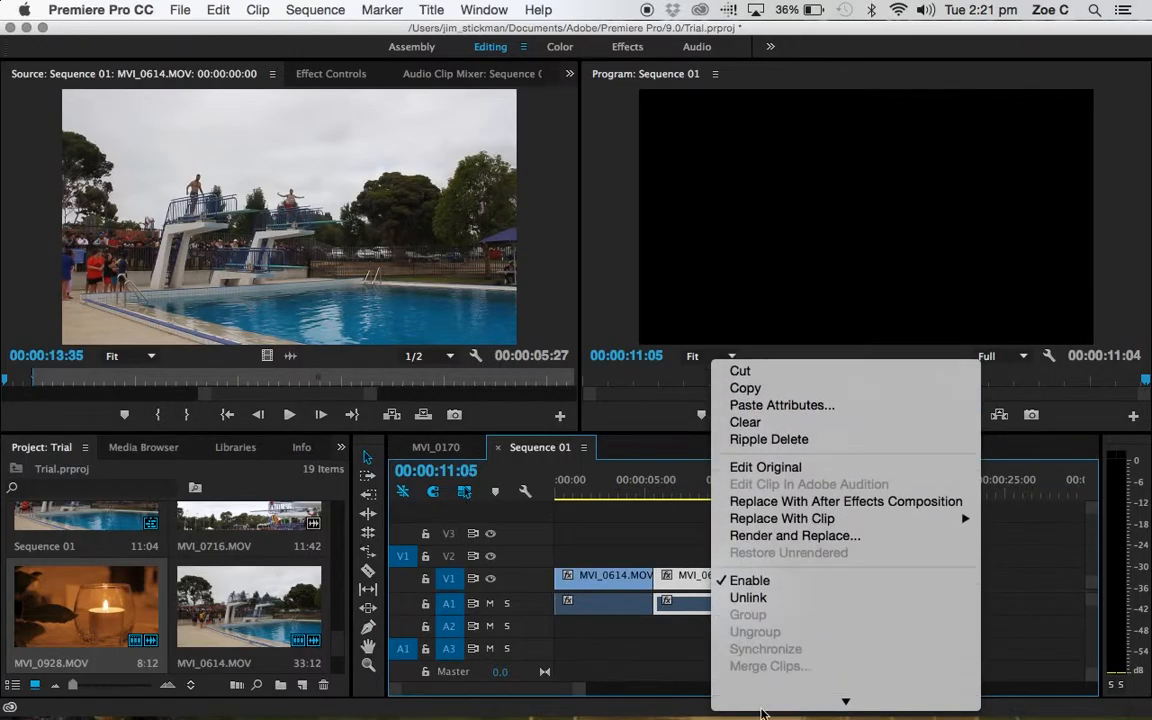
click(771, 550)
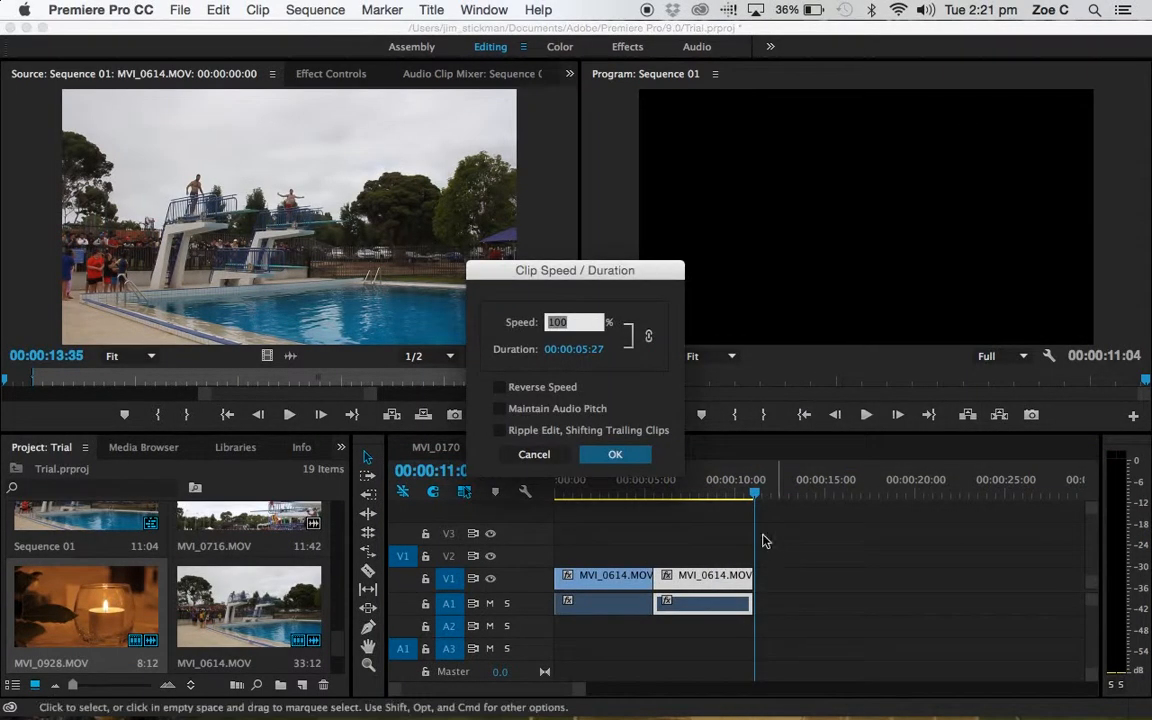
click(499, 386)
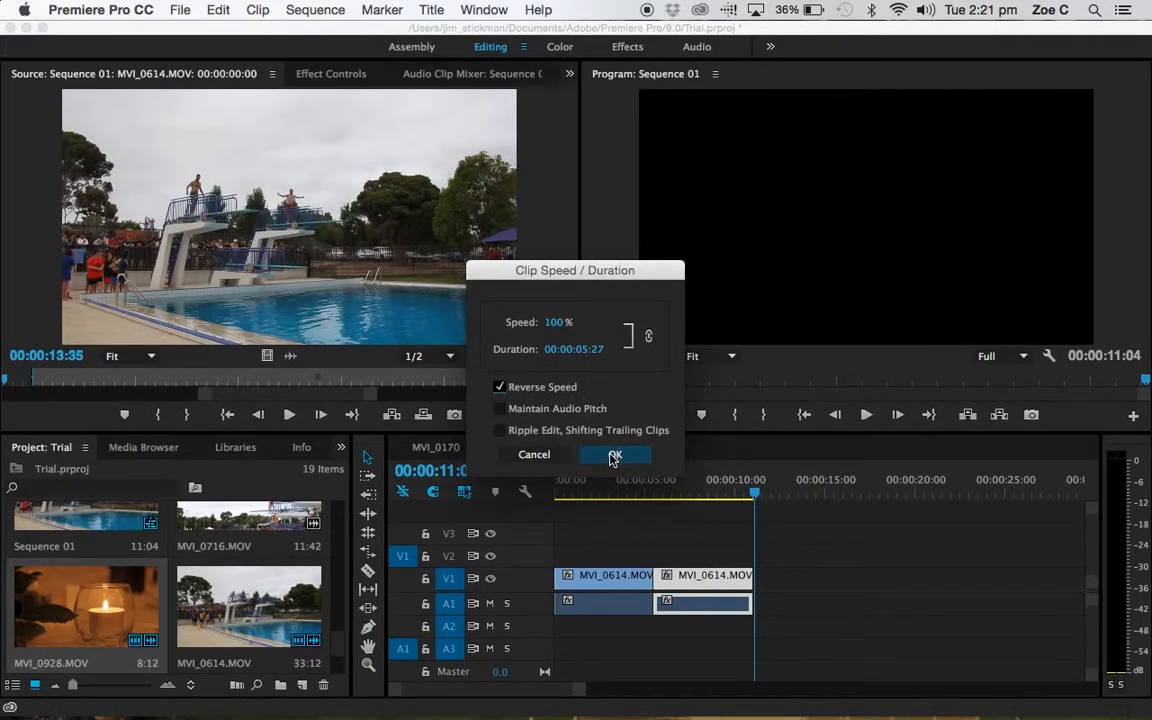
click(556, 324)
text(200)
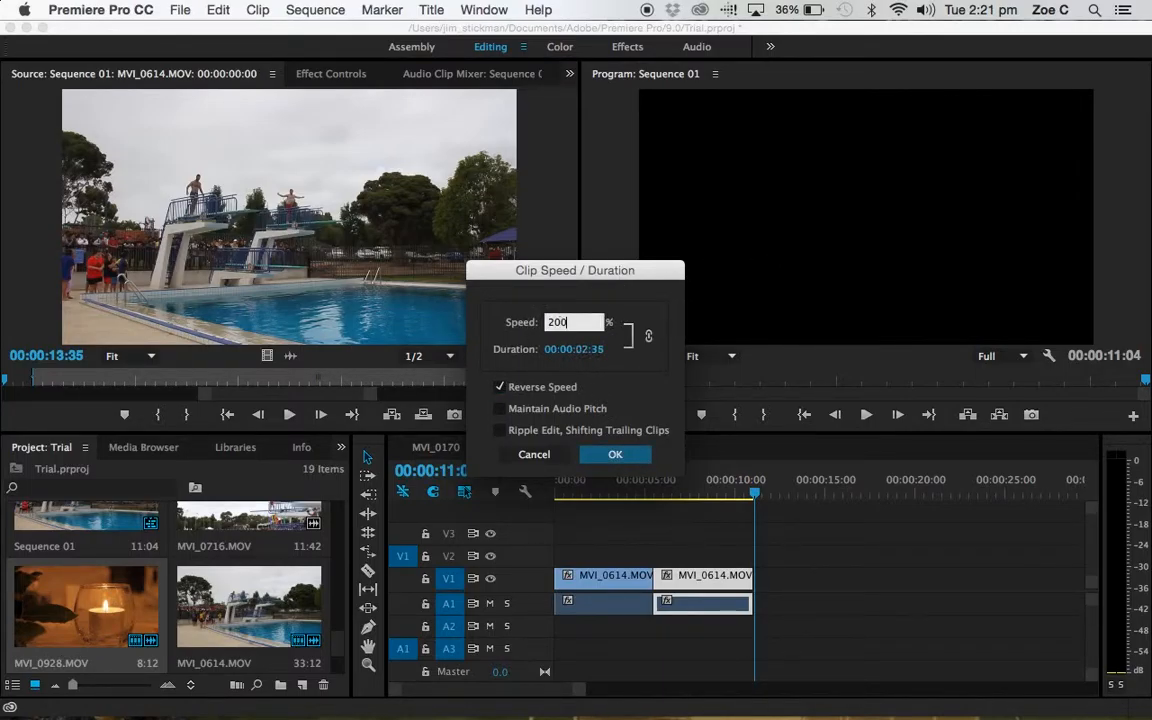
click(612, 455)
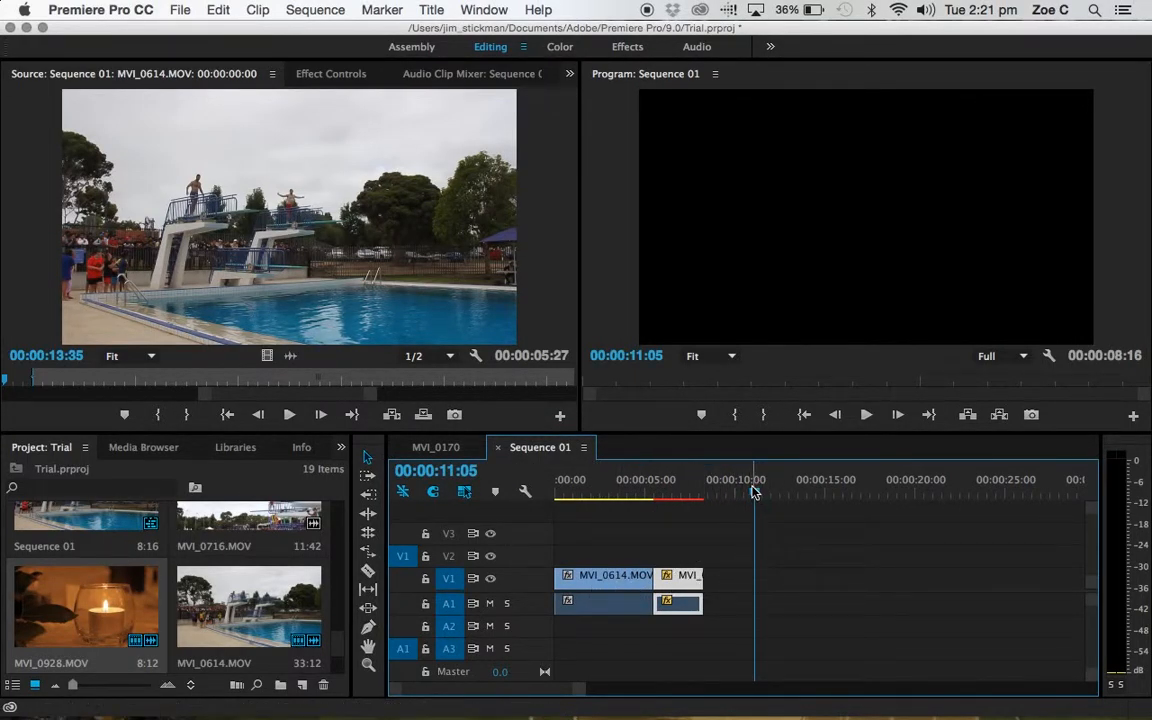
Render the sequence's previews to include the reversed, sped-up second clip.
key(Return)
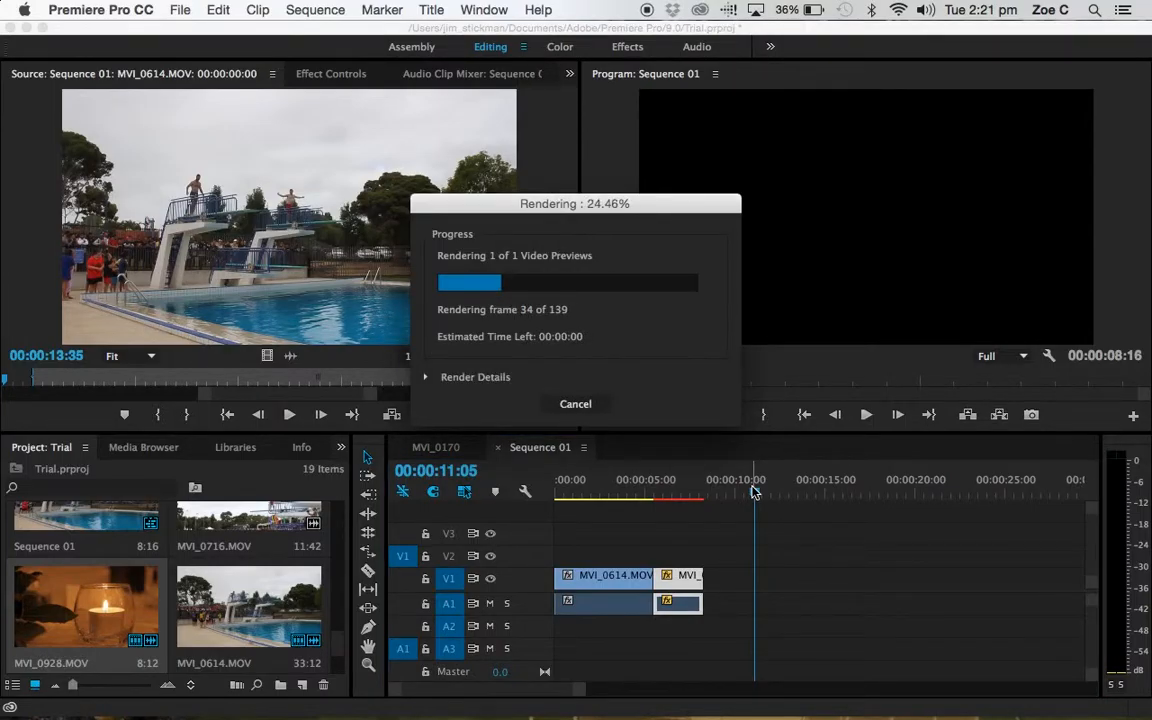